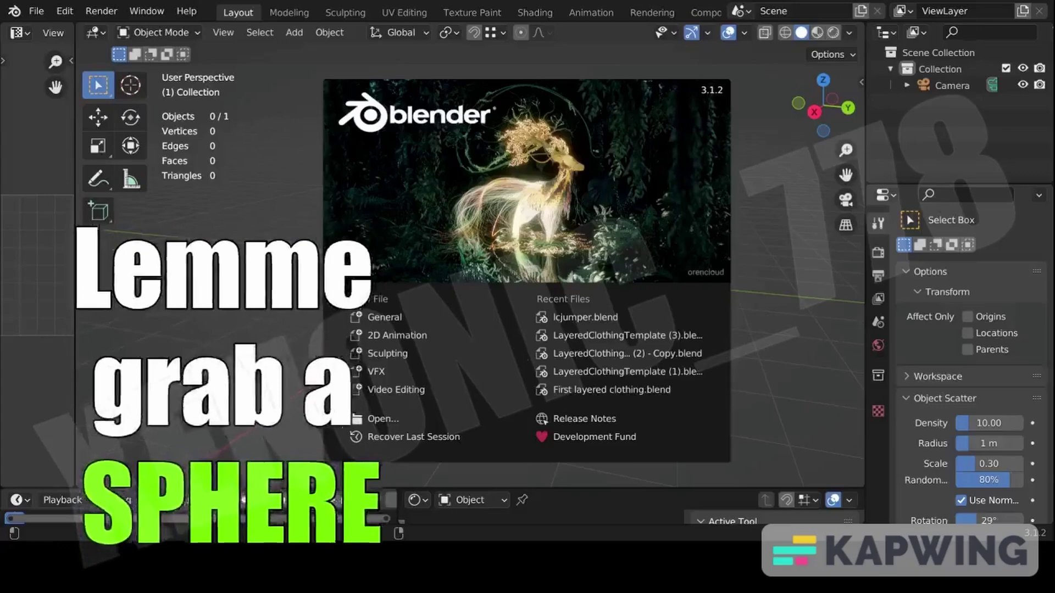
Step: Dismiss the splash screen, then add a UV sphere and shade it smooth
{"action": "left_click", "coordinate": [801, 273]}
{"action": "key", "text": "shift+a"}
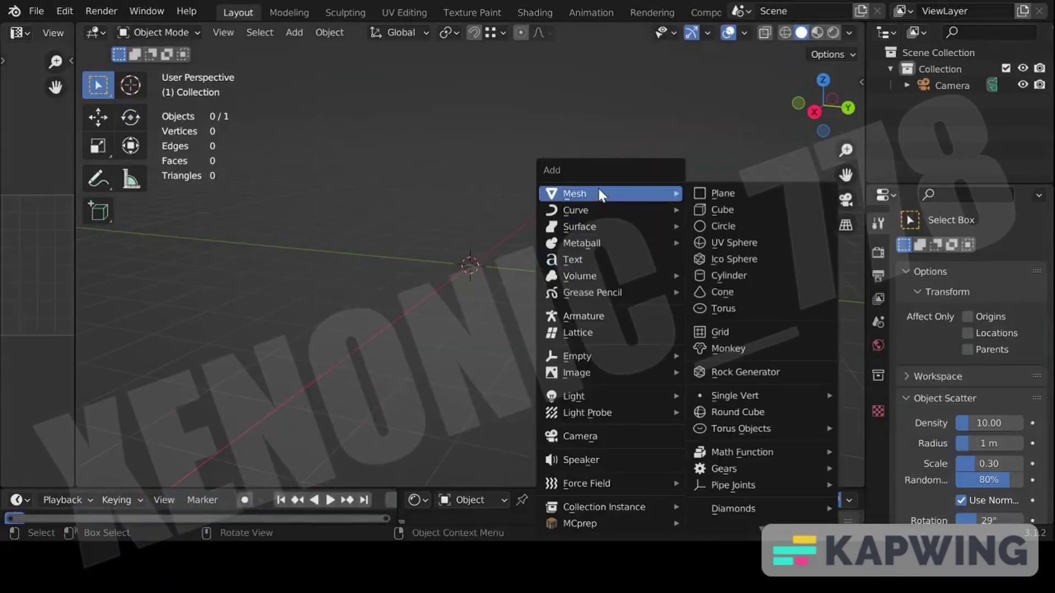
{"action": "left_click", "coordinate": [725, 239]}
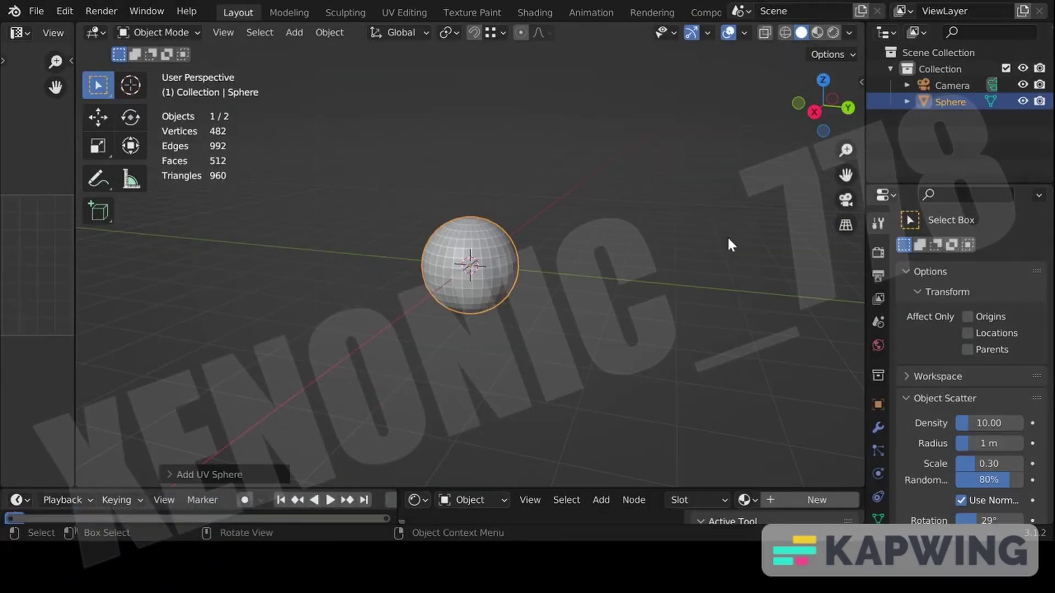
{"action": "right_click", "coordinate": [556, 216]}
{"action": "left_click", "coordinate": [557, 216]}
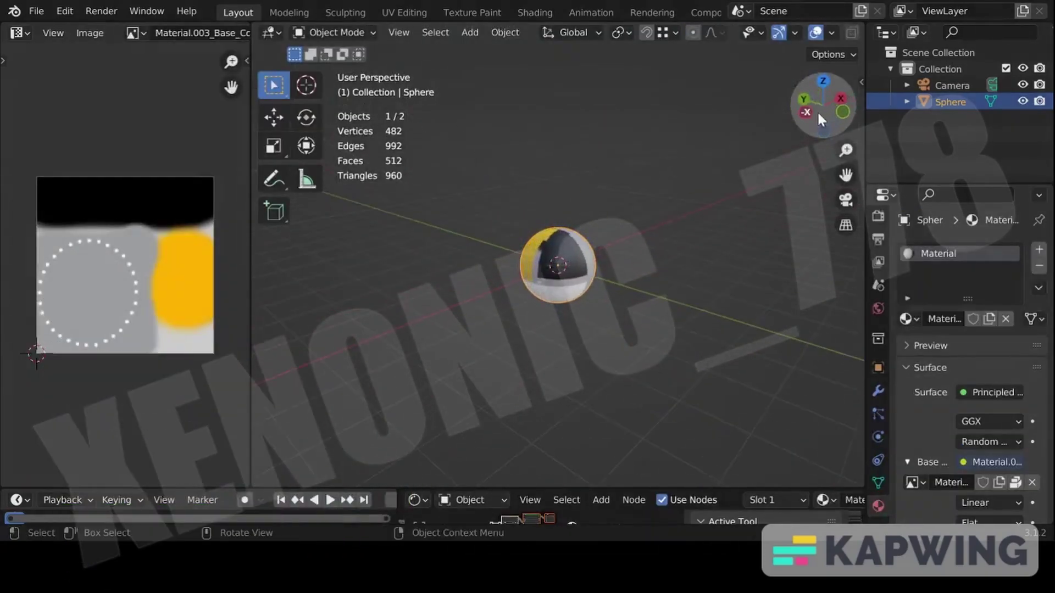
Step: Switch to solid shading and point all sphere normals at a target with Z -99999
{"action": "key", "text": "z"}
{"action": "left_click", "coordinate": [714, 208]}
{"action": "key", "text": "Tab"}
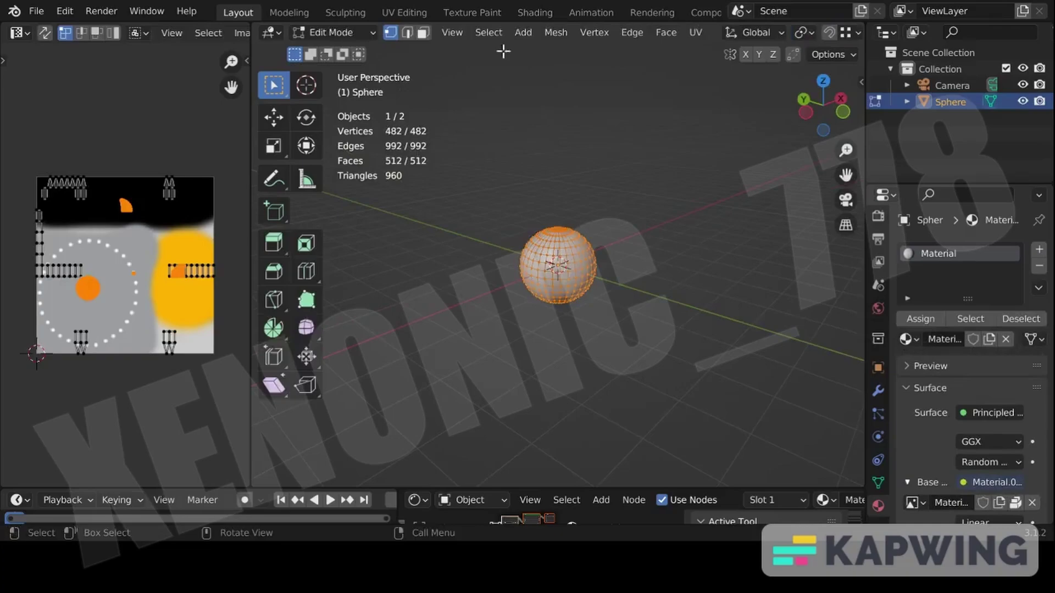
{"action": "left_click", "coordinate": [544, 35]}
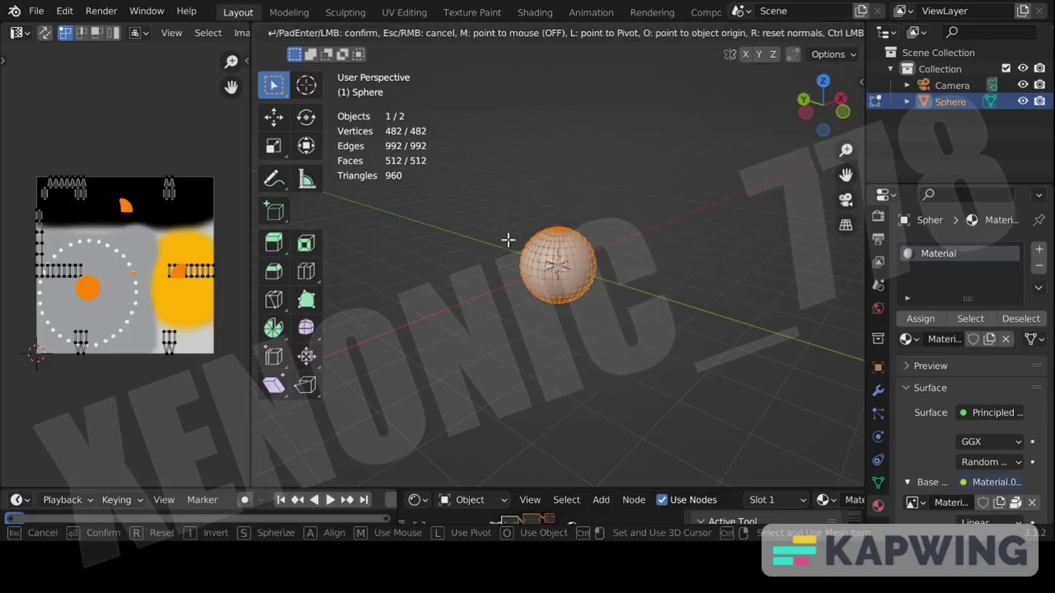
{"action": "left_click", "coordinate": [600, 292]}
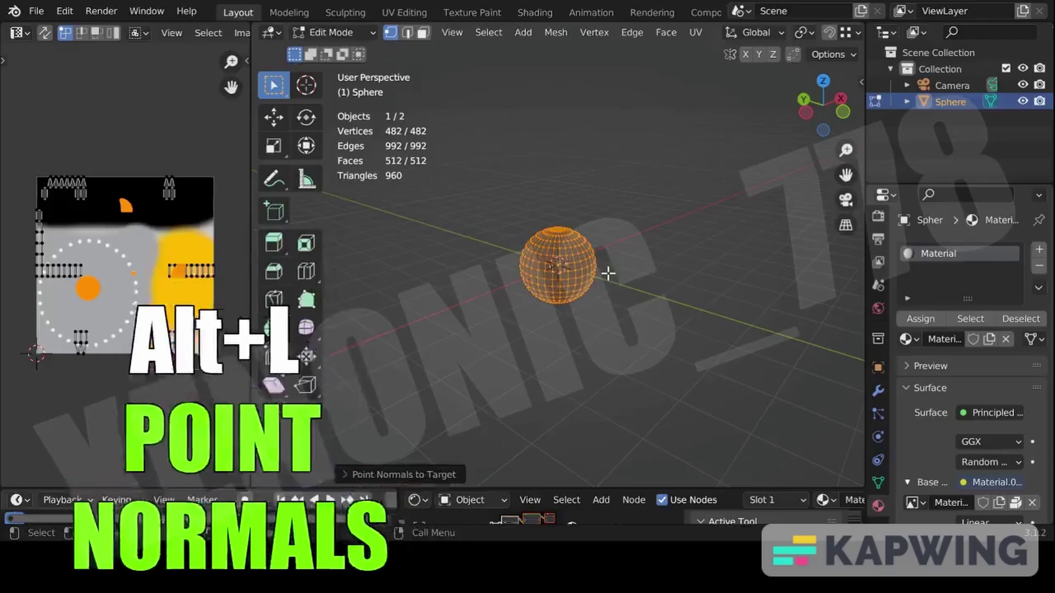
{"action": "left_click", "coordinate": [347, 477]}
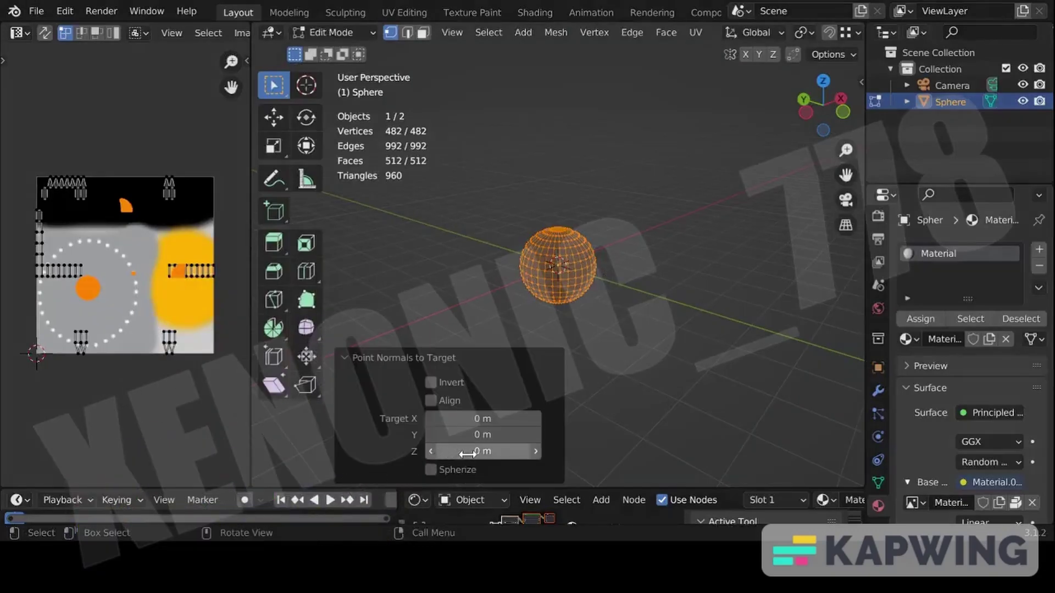
{"action": "left_click", "coordinate": [443, 452]}
{"action": "type", "text": "-99999"}
{"action": "key", "text": "Return"}
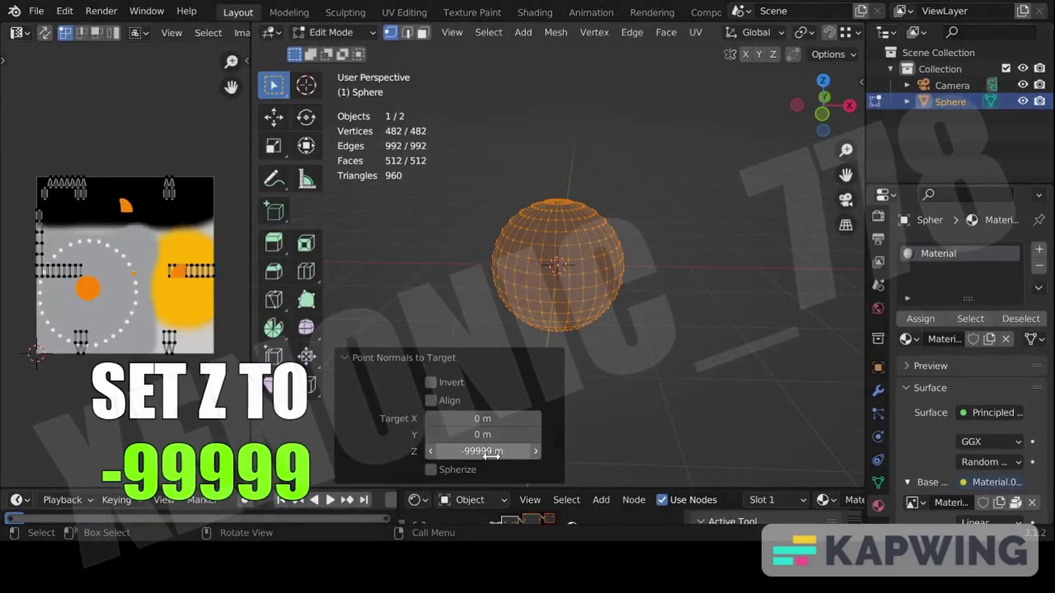
Step: Return to Object Mode, check the sphere from the side, and export it as a model file
{"action": "key", "text": "Tab"}
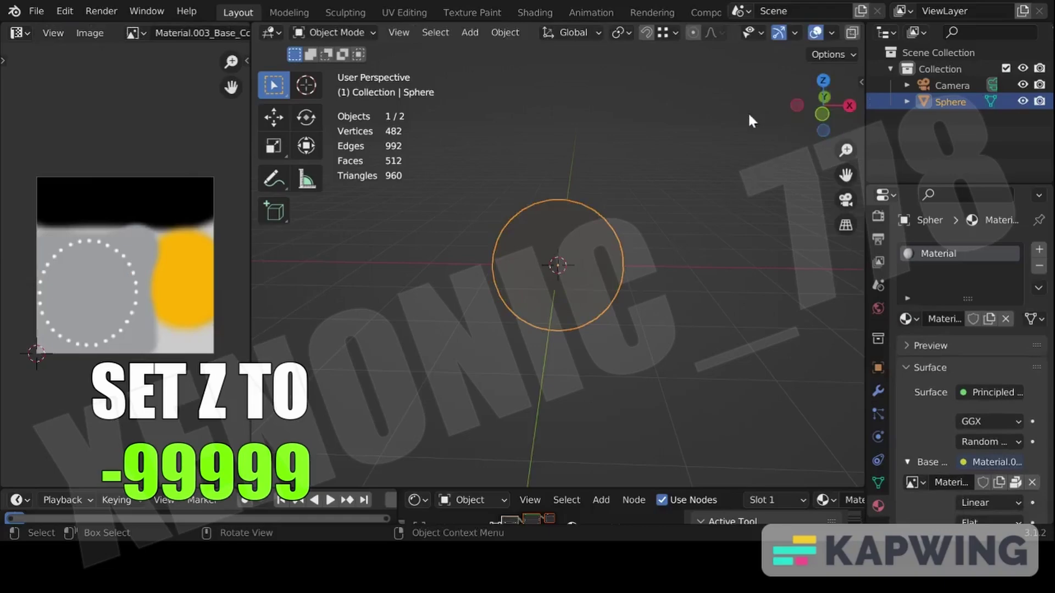
{"action": "mouse_move", "coordinate": [823, 113]}
{"action": "left_mouse_down"}
{"action": "mouse_move", "coordinate": [791, 103]}
{"action": "mouse_move", "coordinate": [731, 163]}
{"action": "left_mouse_up"}
{"action": "left_click", "coordinate": [731, 163]}
{"action": "left_click", "coordinate": [566, 261]}
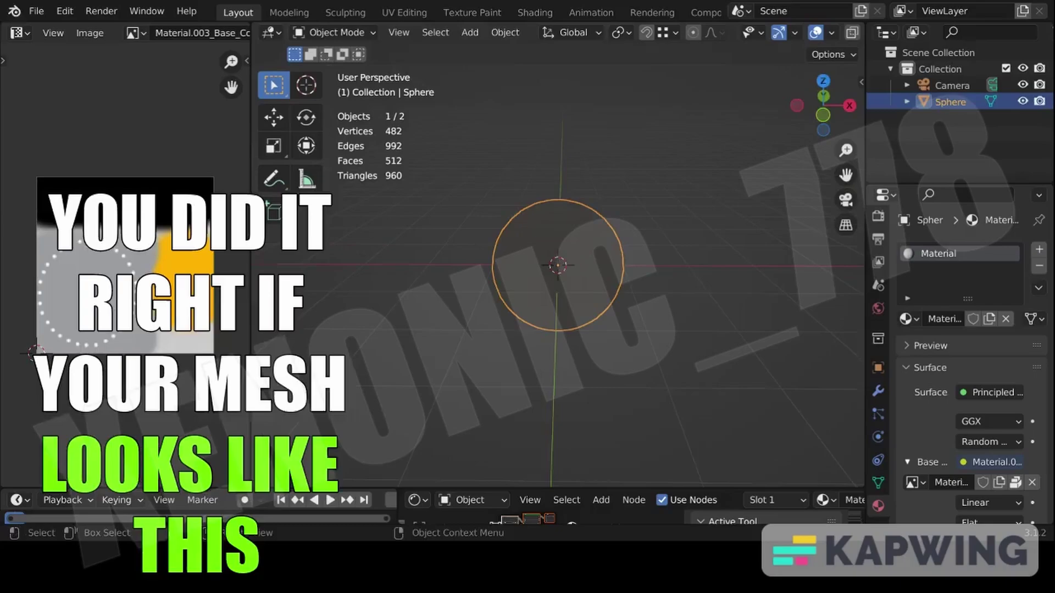
{"action": "left_click", "coordinate": [36, 11]}
{"action": "mouse_move", "coordinate": [99, 249]}
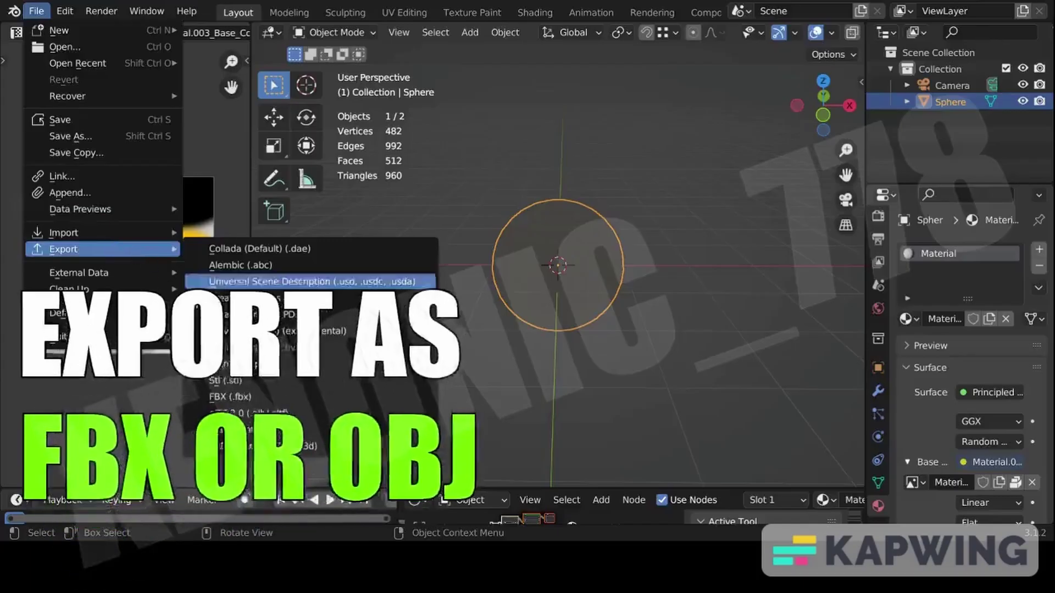
{"action": "left_click", "coordinate": [247, 398]}
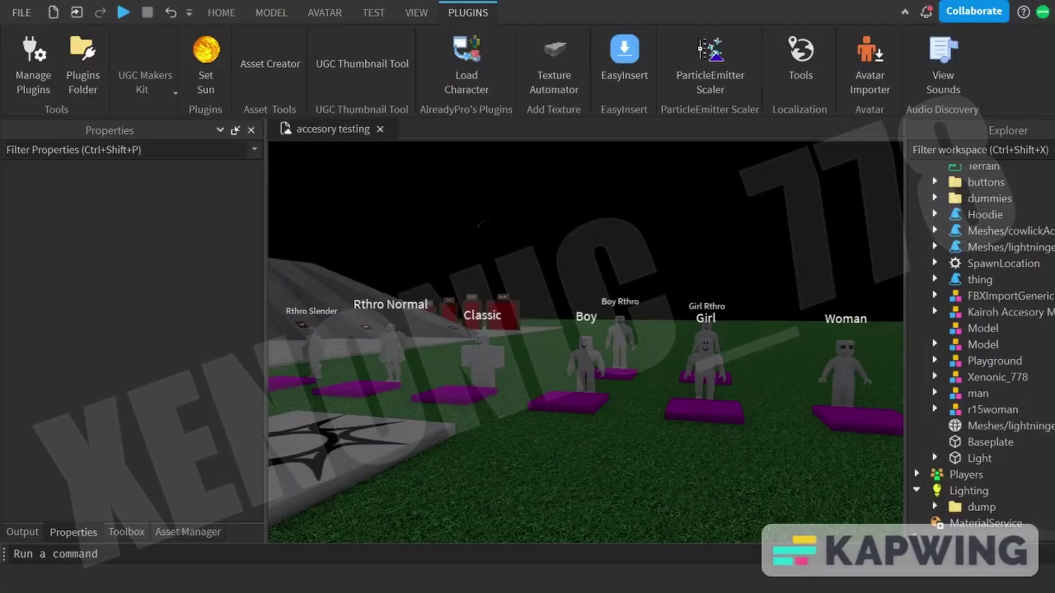
{"action": "scroll", "coordinate": [516, 423], "scroll_direction": "up", "scroll_amount": 4}
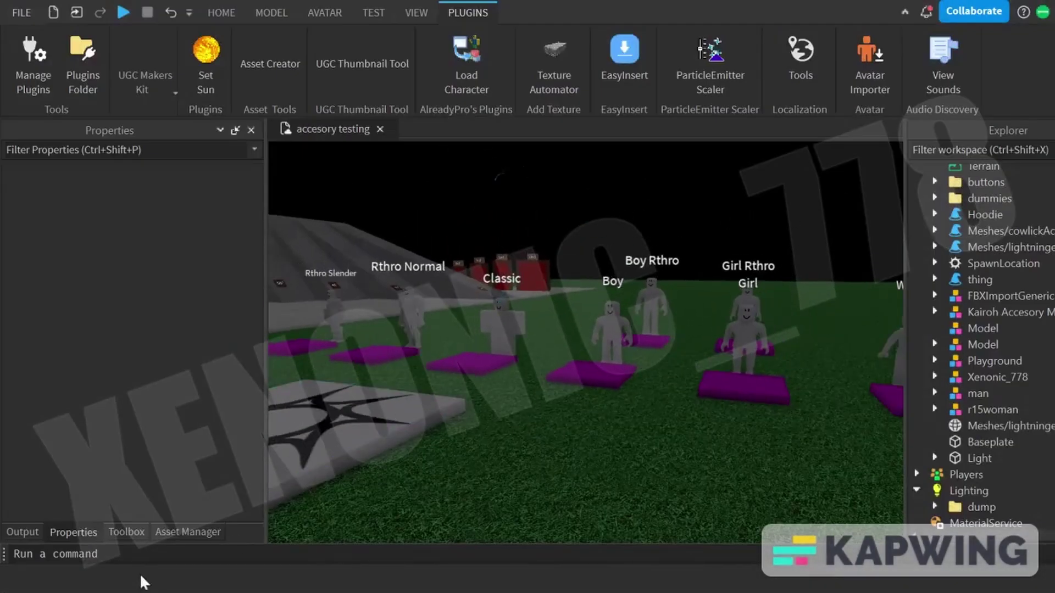
{"action": "scroll", "coordinate": [516, 293], "scroll_direction": "down", "scroll_amount": 3}
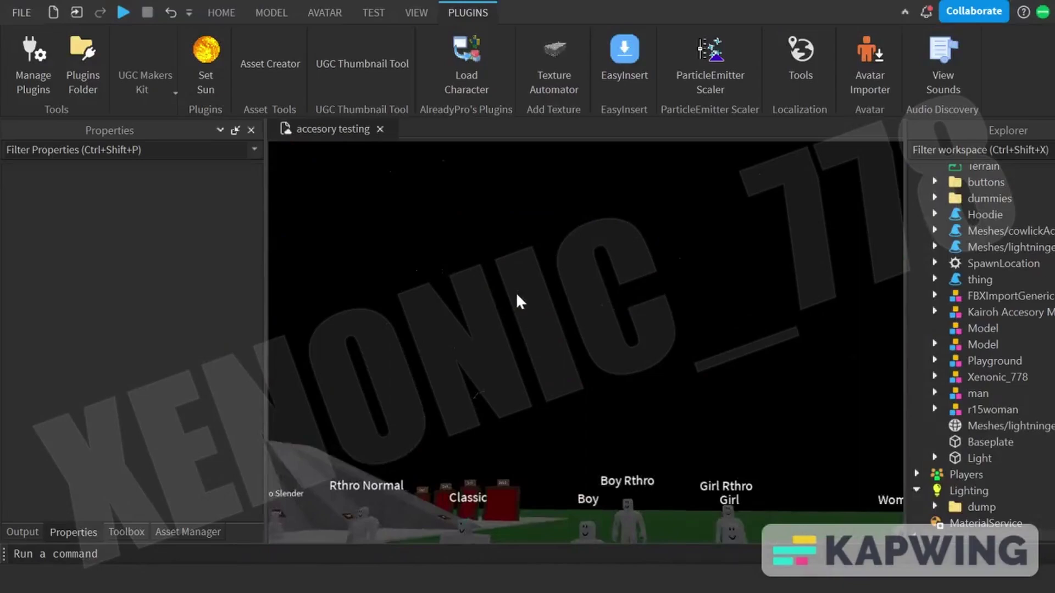
Step: Drag the testglow mesh from the Asset Manager's Recently Added into the scene and frame it
{"action": "left_click", "coordinate": [188, 531]}
{"action": "left_click", "coordinate": [417, 12]}
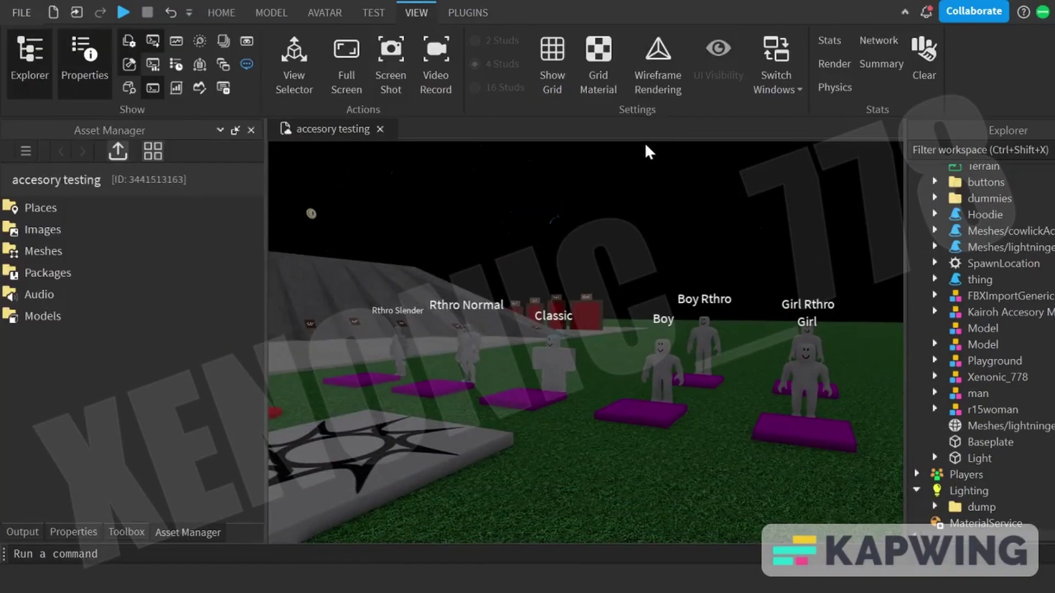
{"action": "left_click", "coordinate": [454, 15]}
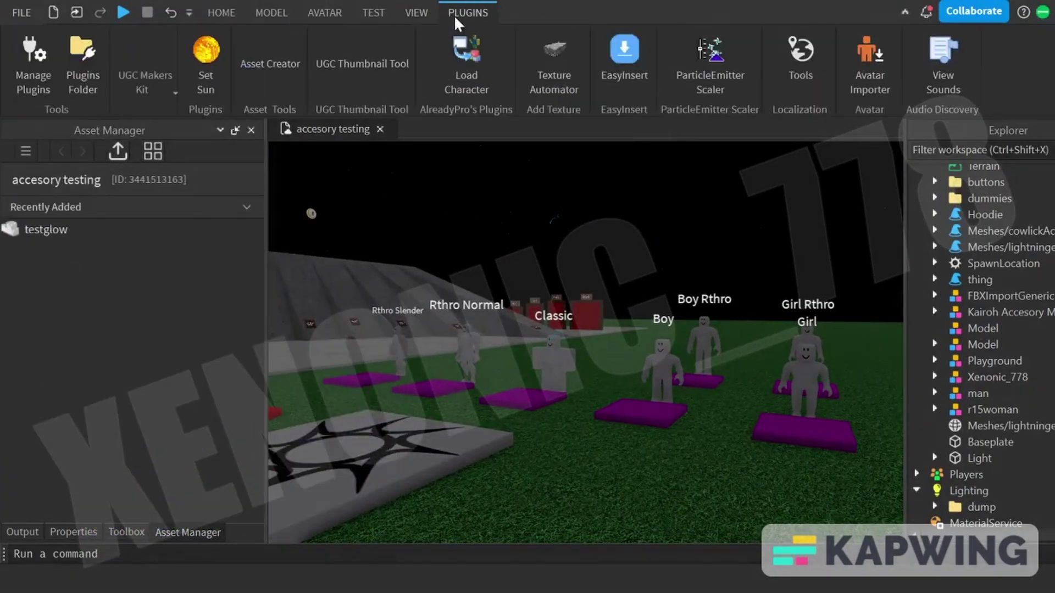
{"action": "double_click", "coordinate": [138, 237]}
{"action": "left_click_drag", "start_coordinate": [181, 248], "coordinate": [514, 343]}
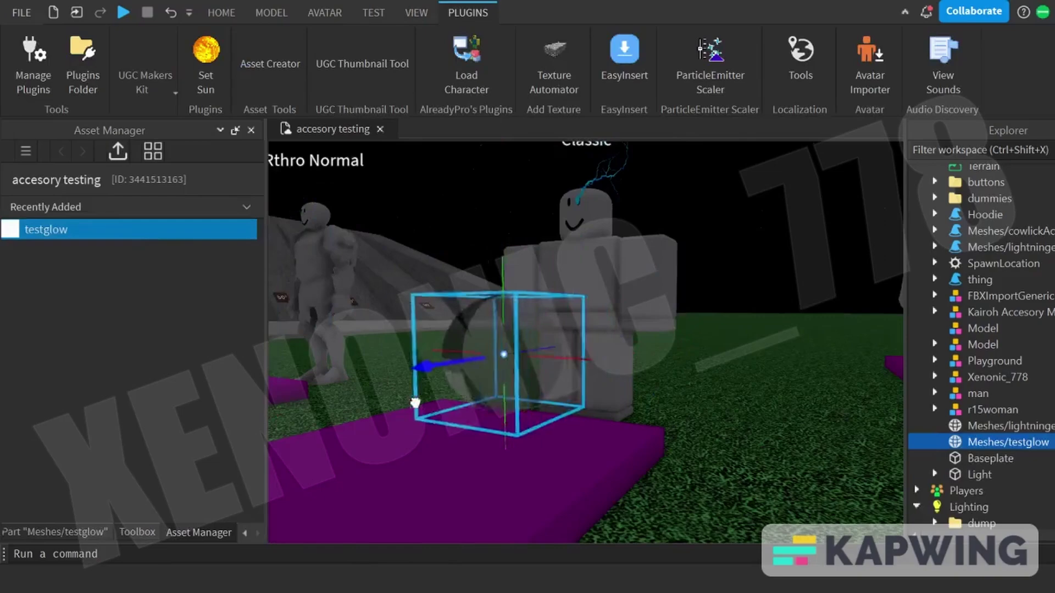
{"action": "key", "text": "f"}
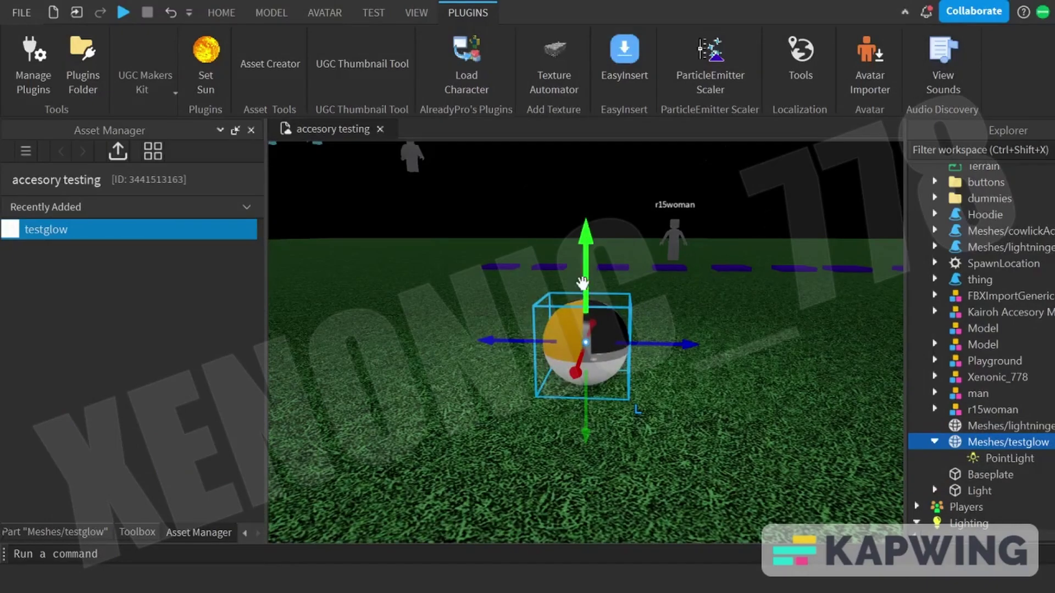
Step: Set the PointLight Brightness to 6, then raise it to about 8.58
{"action": "left_click_drag", "start_coordinate": [582, 284], "coordinate": [587, 209]}
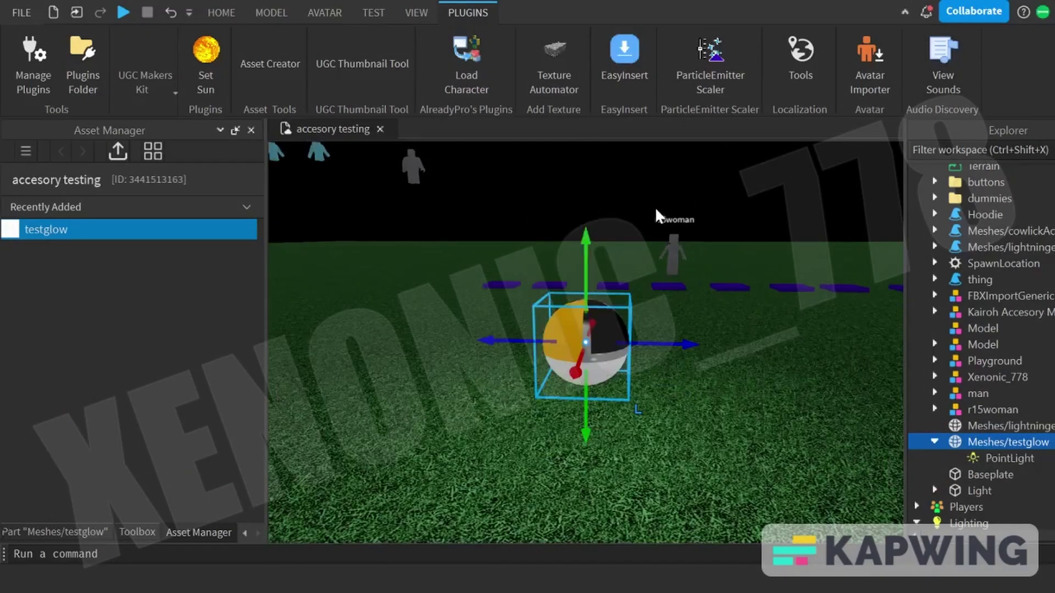
{"action": "right_click_drag", "start_coordinate": [656, 210], "coordinate": [656, 209]}
{"action": "left_click", "coordinate": [997, 457]}
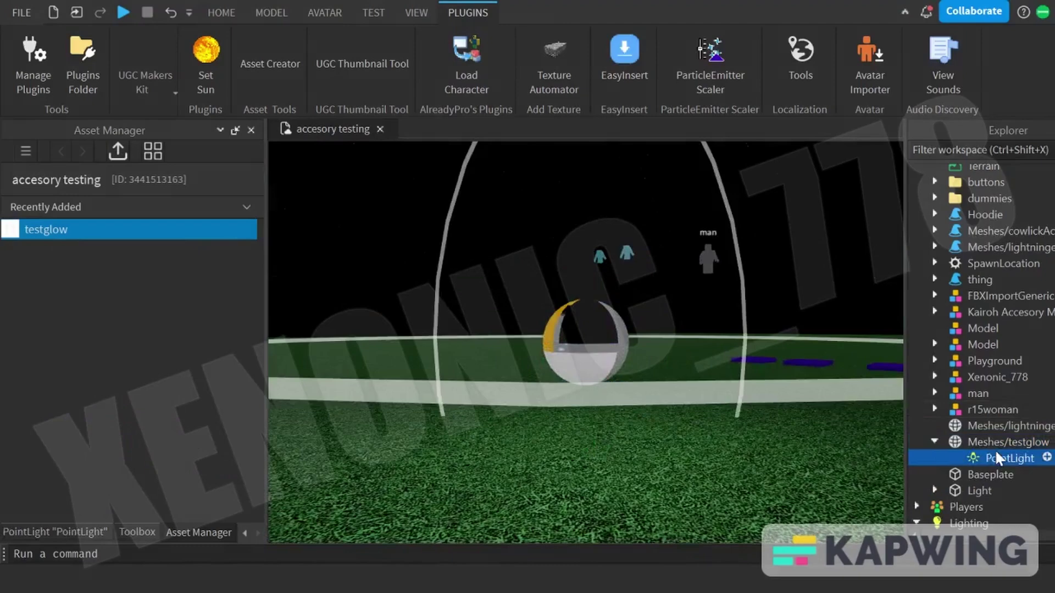
{"action": "left_click", "coordinate": [49, 531]}
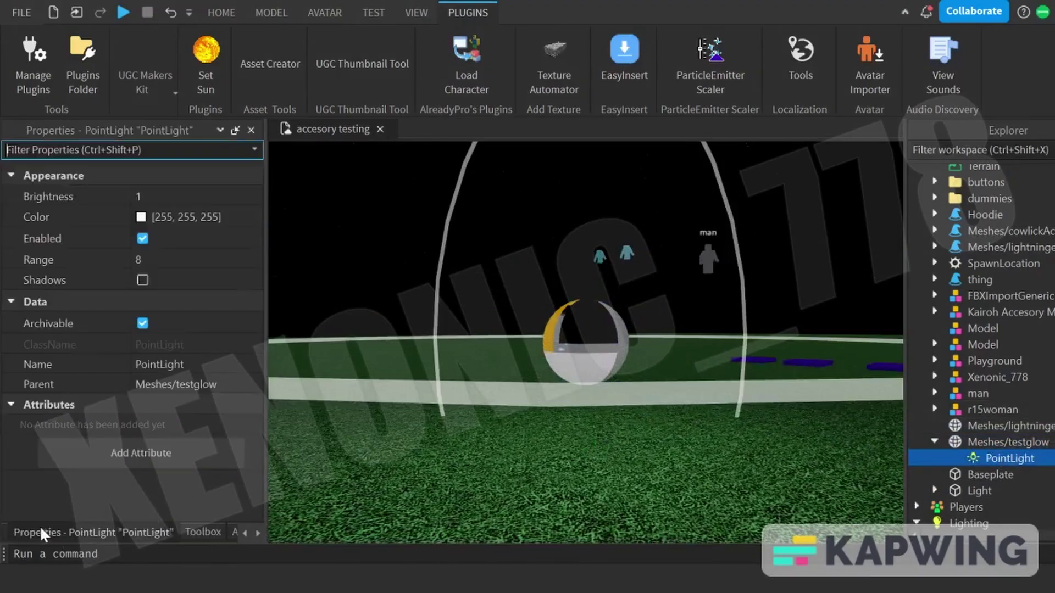
{"action": "left_click", "coordinate": [208, 203]}
{"action": "type", "text": "6"}
{"action": "key", "text": "Return"}
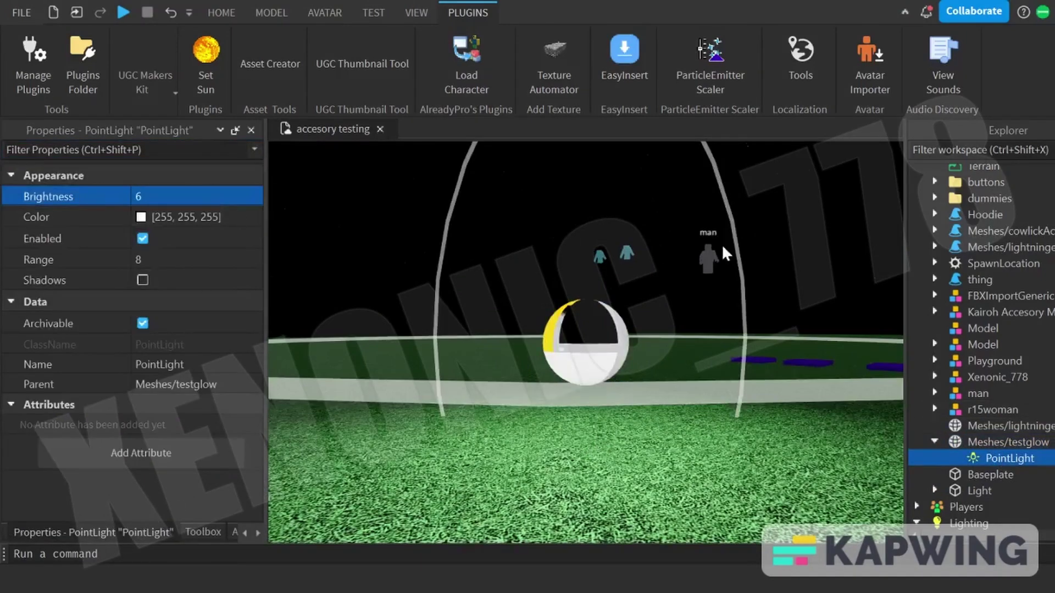
{"action": "scroll", "coordinate": [722, 244], "scroll_direction": "up", "scroll_amount": 2}
{"action": "scroll", "coordinate": [722, 244], "scroll_direction": "up", "scroll_amount": 3}
{"action": "scroll", "coordinate": [721, 245], "scroll_direction": "up", "scroll_amount": 2}
{"action": "scroll", "coordinate": [721, 245], "scroll_direction": "down", "scroll_amount": 2}
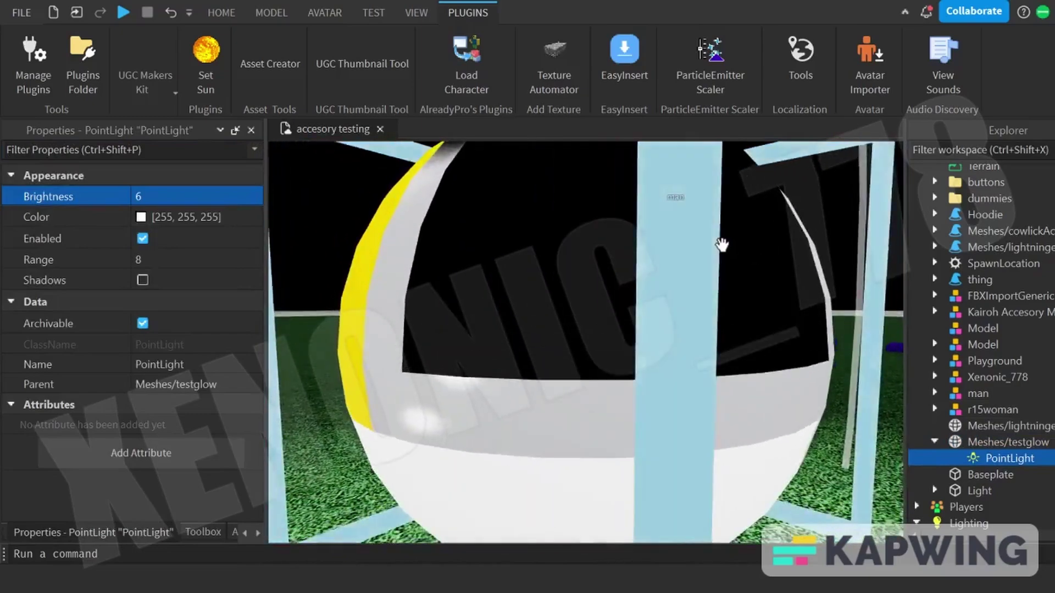
{"action": "scroll", "coordinate": [722, 245], "scroll_direction": "down", "scroll_amount": 4}
{"action": "left_click", "coordinate": [220, 204]}
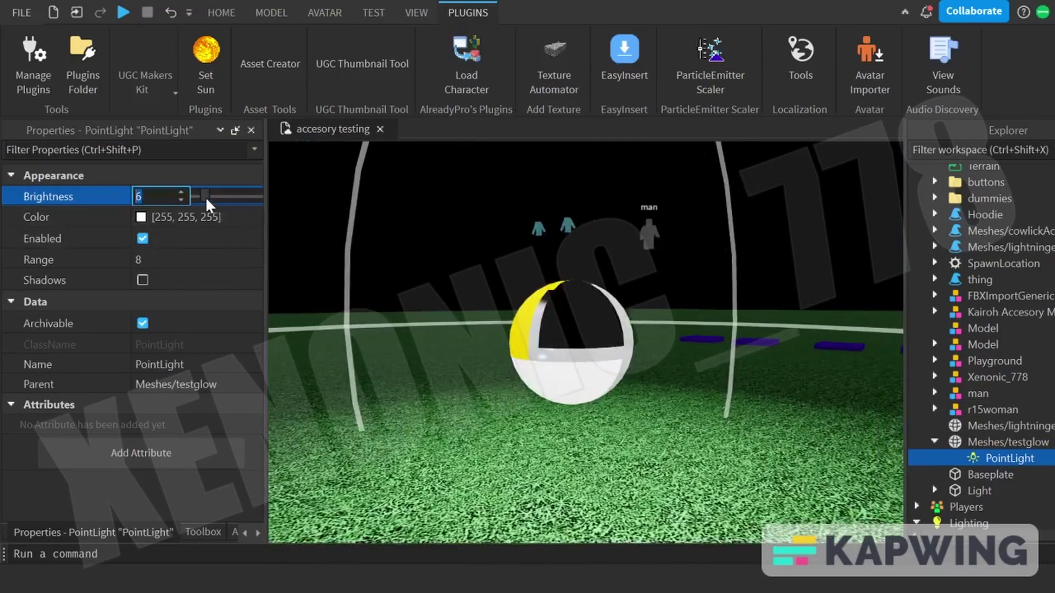
{"action": "mouse_move", "coordinate": [206, 197]}
{"action": "left_mouse_down"}
{"action": "mouse_move", "coordinate": [264, 197]}
{"action": "mouse_move", "coordinate": [209, 201]}
{"action": "left_mouse_up"}
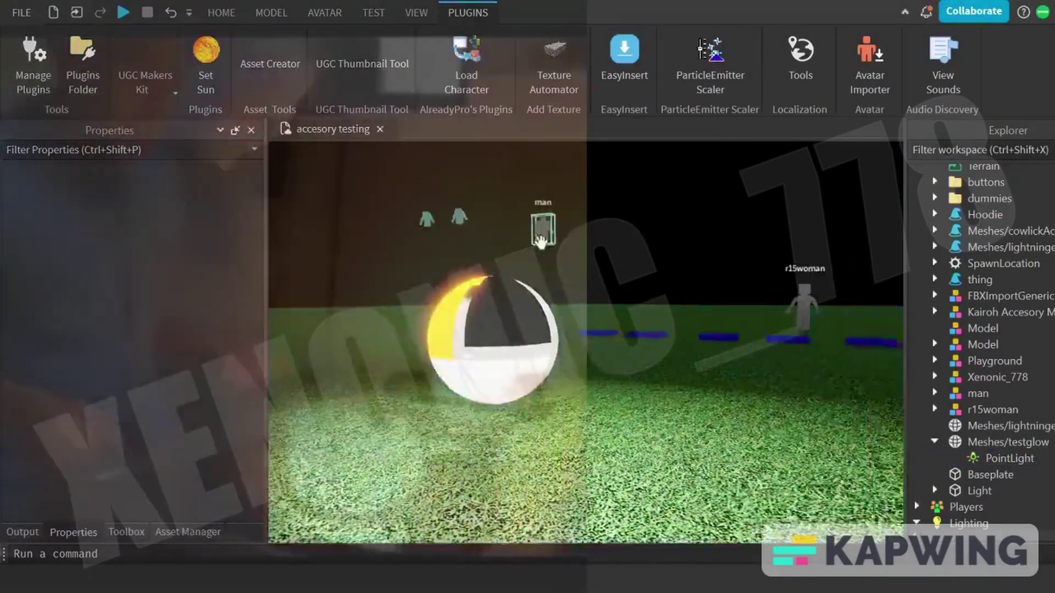
Step: Focus on the ball, try rotating it, and undo then redo the rotation
{"action": "right_click_drag", "start_coordinate": [541, 243], "coordinate": [540, 241]}
{"action": "left_click", "coordinate": [725, 320]}
{"action": "key", "text": "f"}
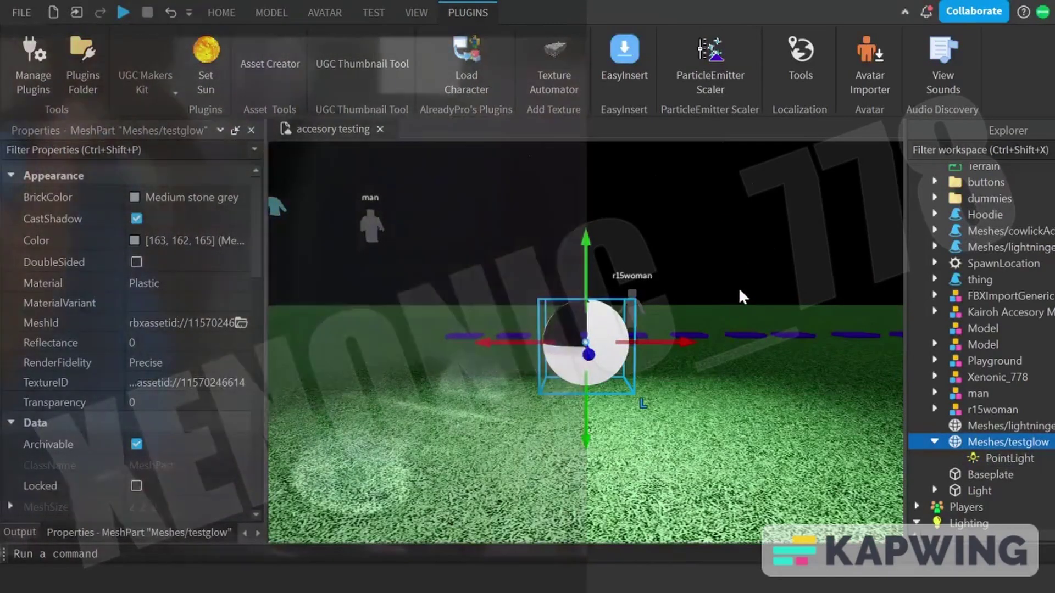
{"action": "right_click_drag", "start_coordinate": [739, 288], "coordinate": [738, 288]}
{"action": "key", "text": "ctrl+2"}
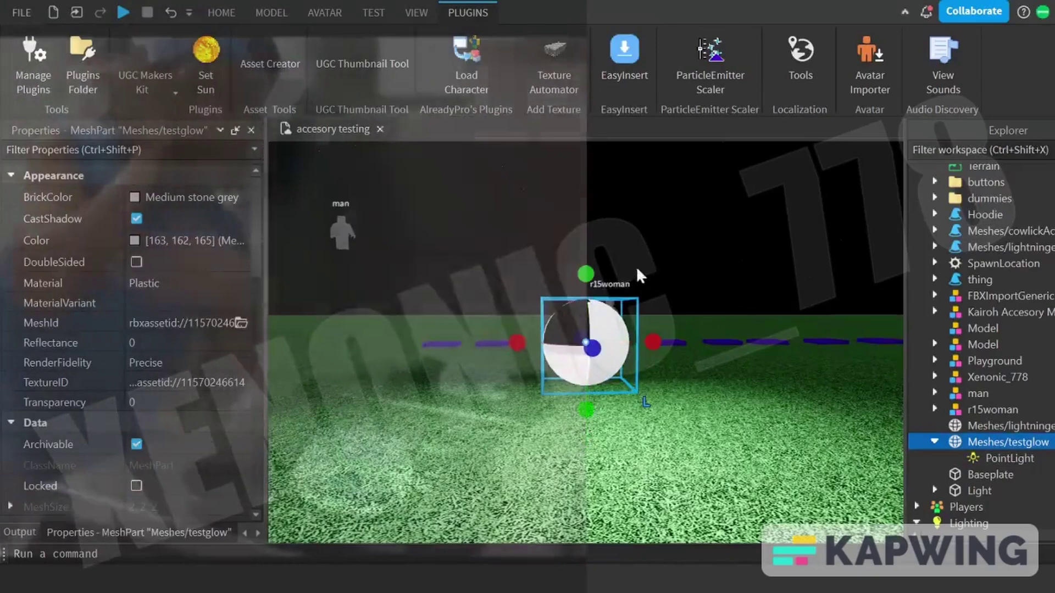
{"action": "key", "text": "ctrl+4"}
{"action": "mouse_move", "coordinate": [619, 268]}
{"action": "left_mouse_down"}
{"action": "mouse_move", "coordinate": [649, 397]}
{"action": "mouse_move", "coordinate": [673, 261]}
{"action": "left_mouse_up"}
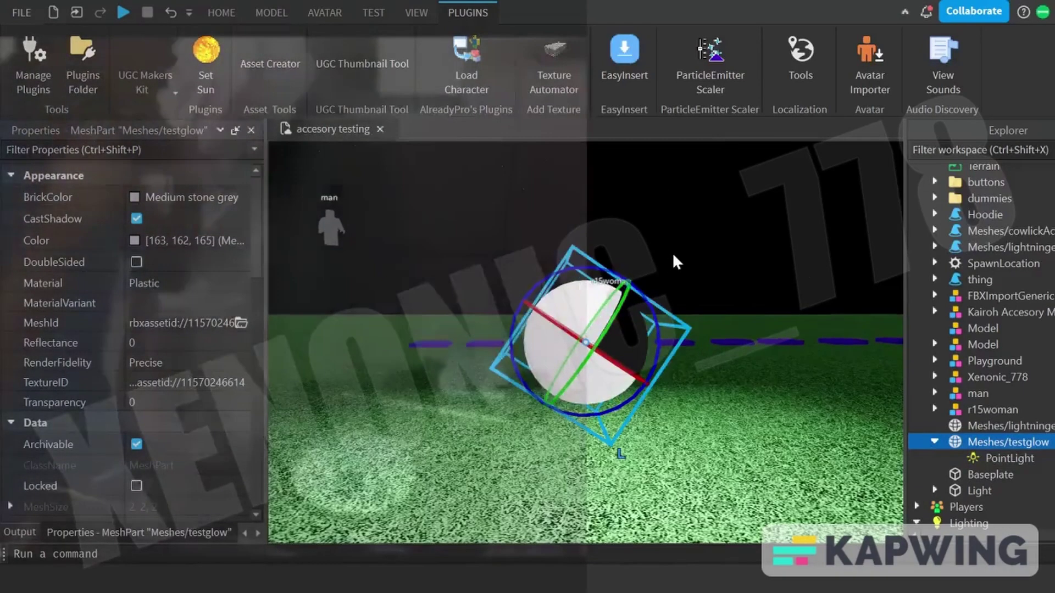
{"action": "key", "text": "ctrl+z"}
{"action": "key", "text": "ctrl+y"}
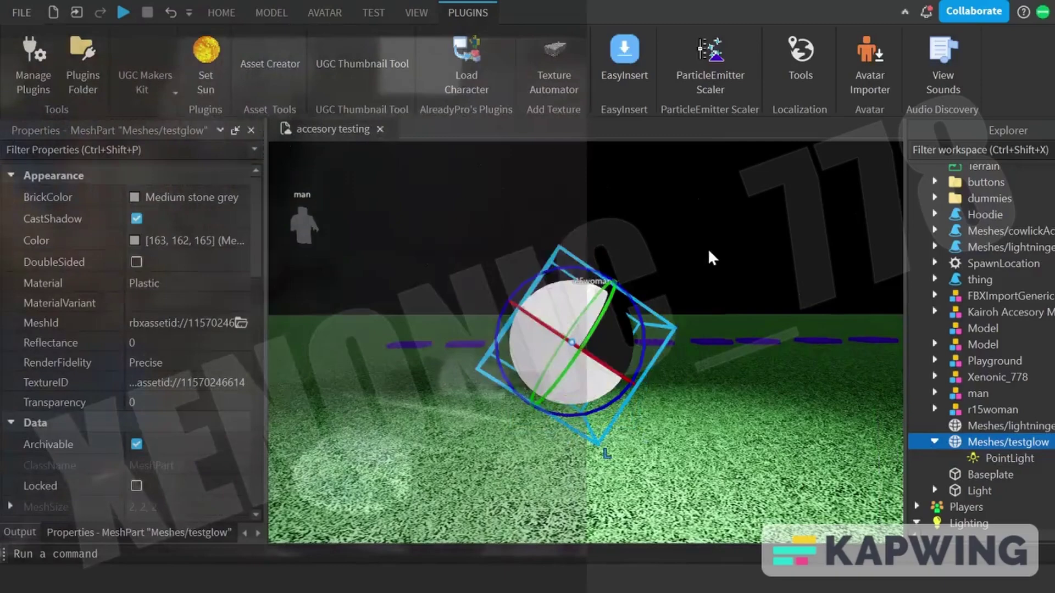
{"action": "left_click", "coordinate": [765, 223]}
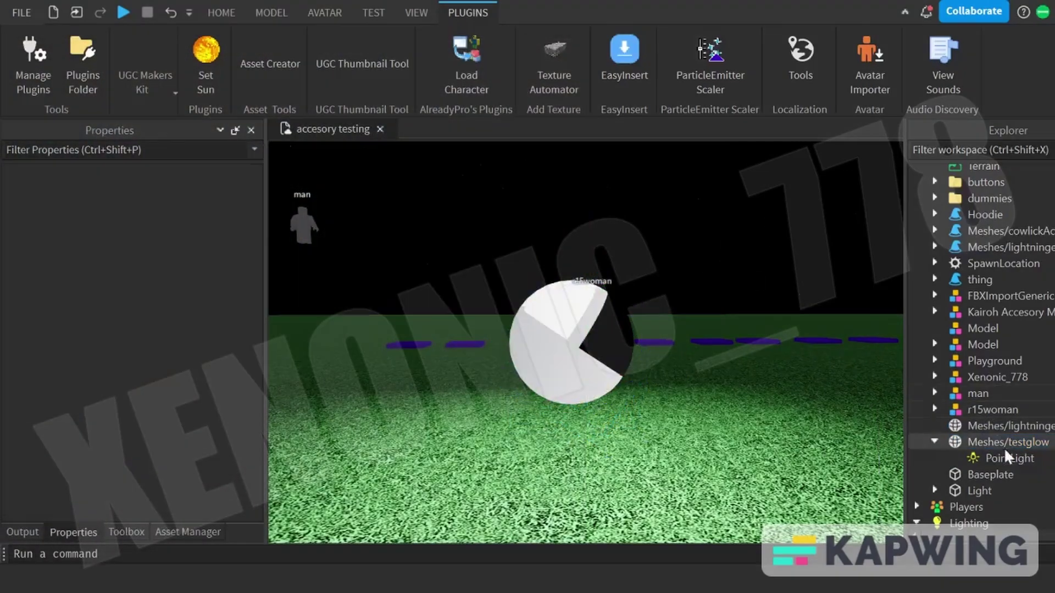
Step: Raise the PointLight Brightness to 40 and orbit to inspect the sphere's glow
{"action": "left_click", "coordinate": [989, 458]}
{"action": "left_click", "coordinate": [234, 204]}
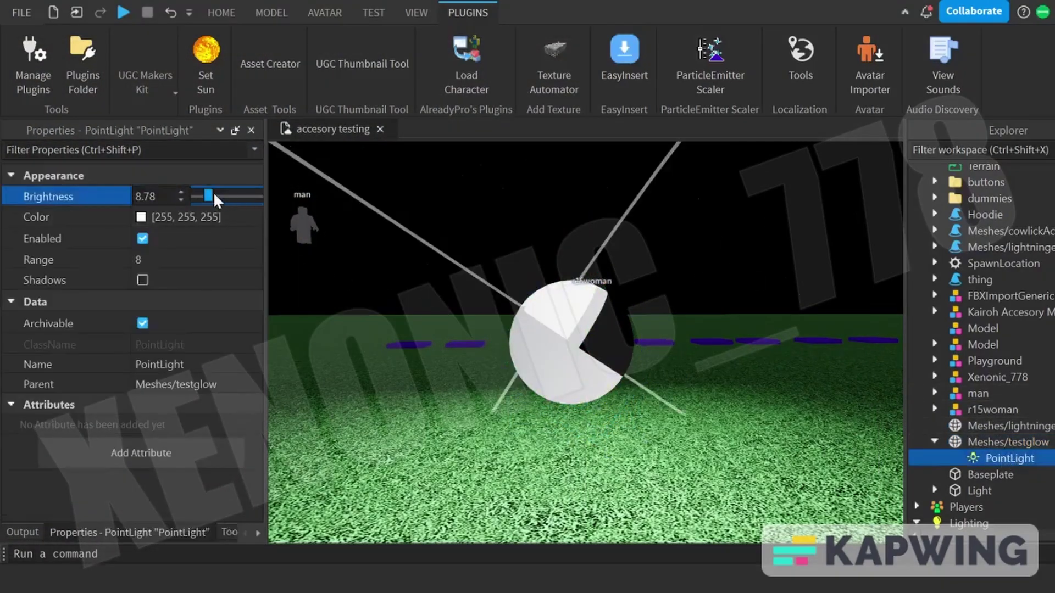
{"action": "left_click_drag", "start_coordinate": [213, 192], "coordinate": [256, 205]}
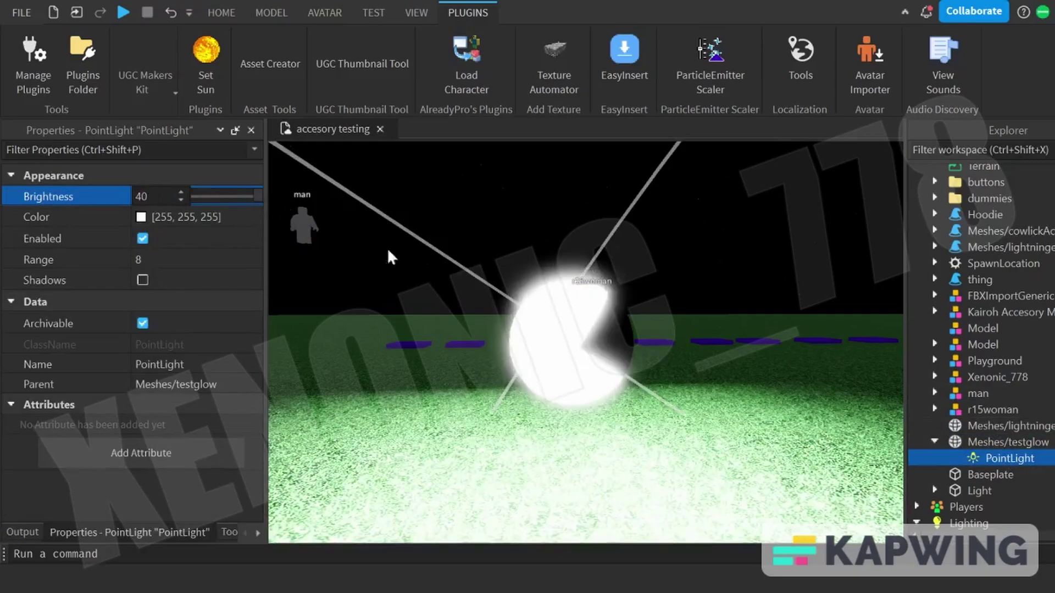
{"action": "left_click", "coordinate": [969, 445]}
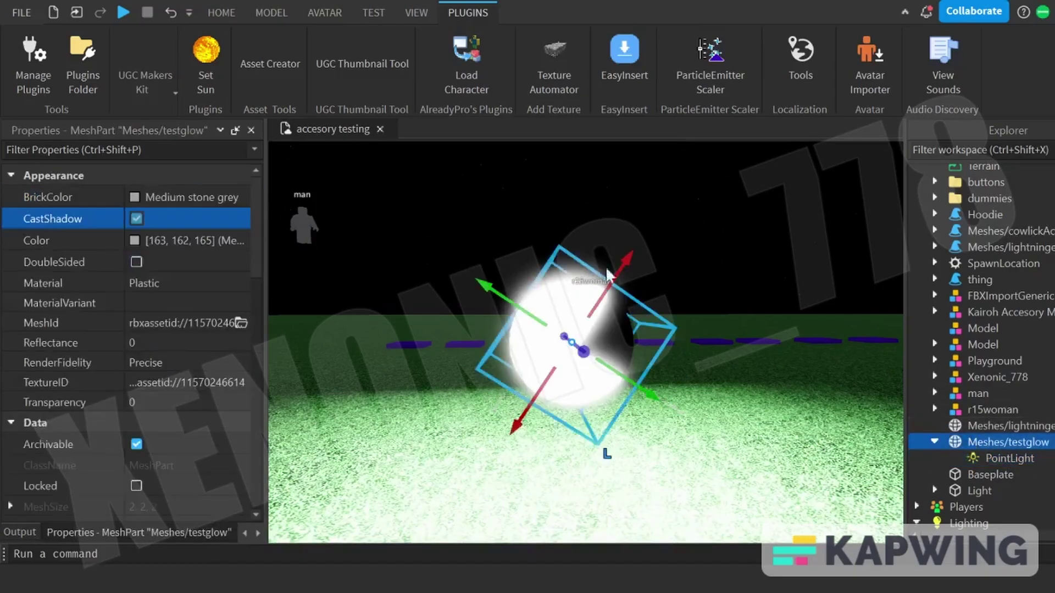
{"action": "scroll", "coordinate": [608, 280], "scroll_direction": "up", "scroll_amount": 2}
{"action": "right_click_drag", "start_coordinate": [609, 280], "coordinate": [707, 200]}
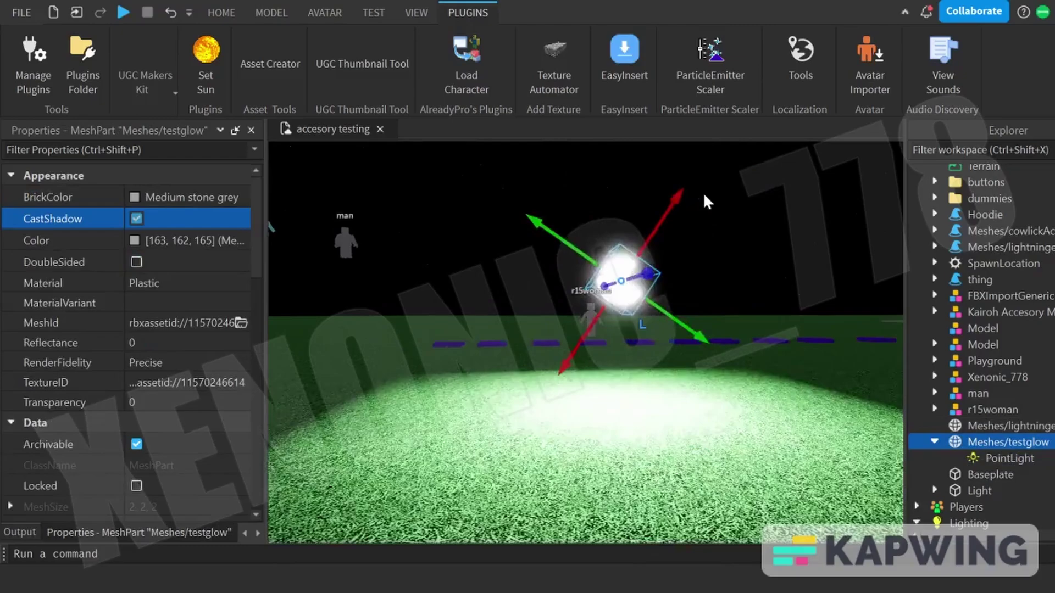
{"action": "scroll", "coordinate": [547, 330], "scroll_direction": "up", "scroll_amount": 5}
{"action": "scroll", "coordinate": [548, 331], "scroll_direction": "up", "scroll_amount": 3}
{"action": "scroll", "coordinate": [577, 289], "scroll_direction": "down", "scroll_amount": 3}
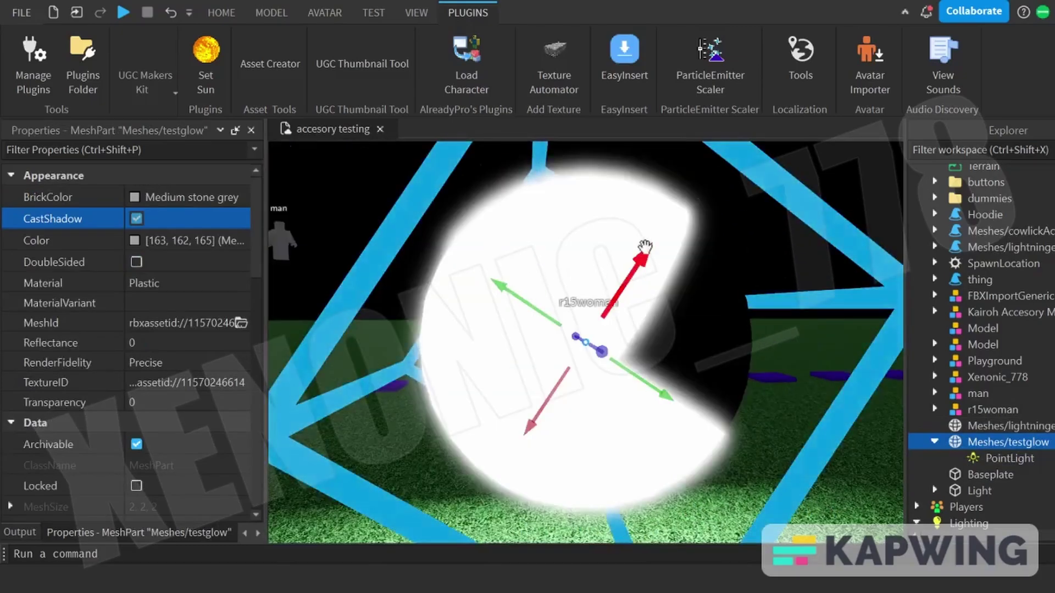
{"action": "right_click_drag", "start_coordinate": [645, 248], "coordinate": [756, 210]}
{"action": "left_click", "coordinate": [760, 209]}
{"action": "scroll", "coordinate": [760, 209], "scroll_direction": "down", "scroll_amount": 10}
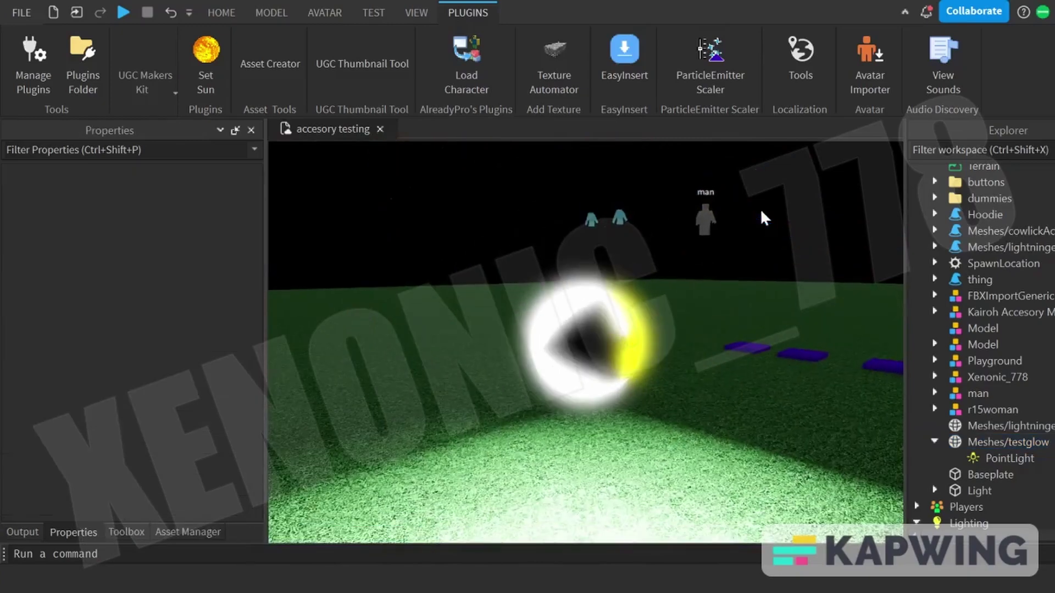
{"action": "left_click", "coordinate": [677, 308]}
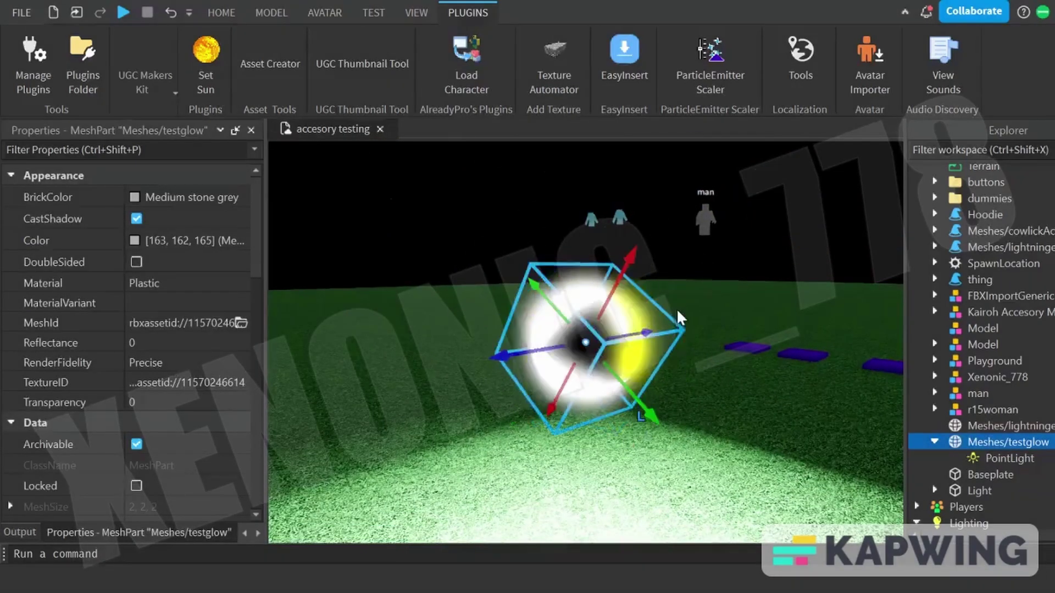
Step: Set the sphere's PointLight Brightness to 6
{"action": "left_click", "coordinate": [1004, 460]}
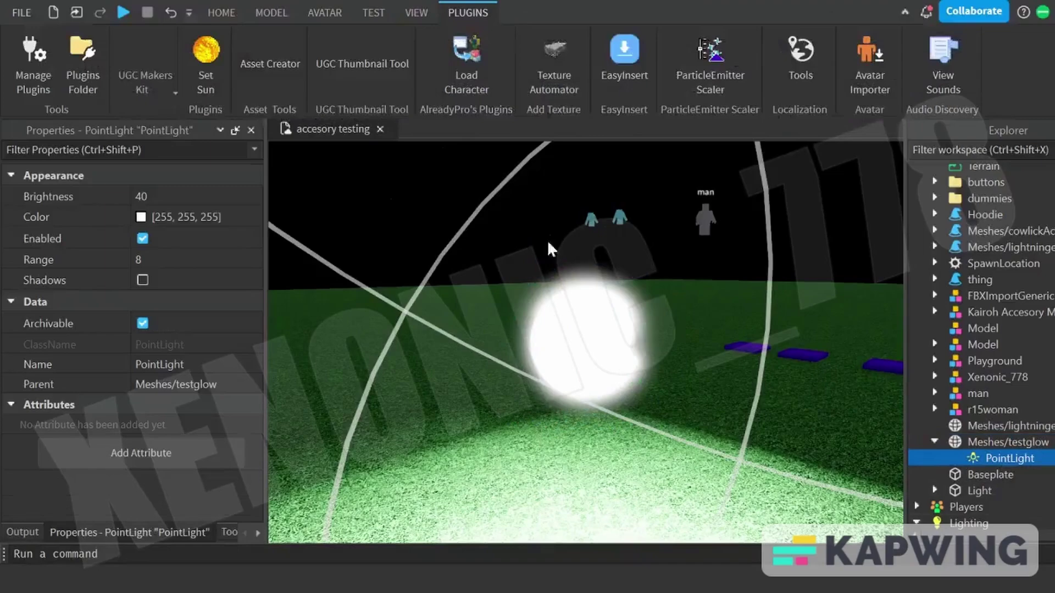
{"action": "left_click", "coordinate": [164, 196]}
{"action": "type", "text": "6"}
{"action": "key", "text": "Return"}
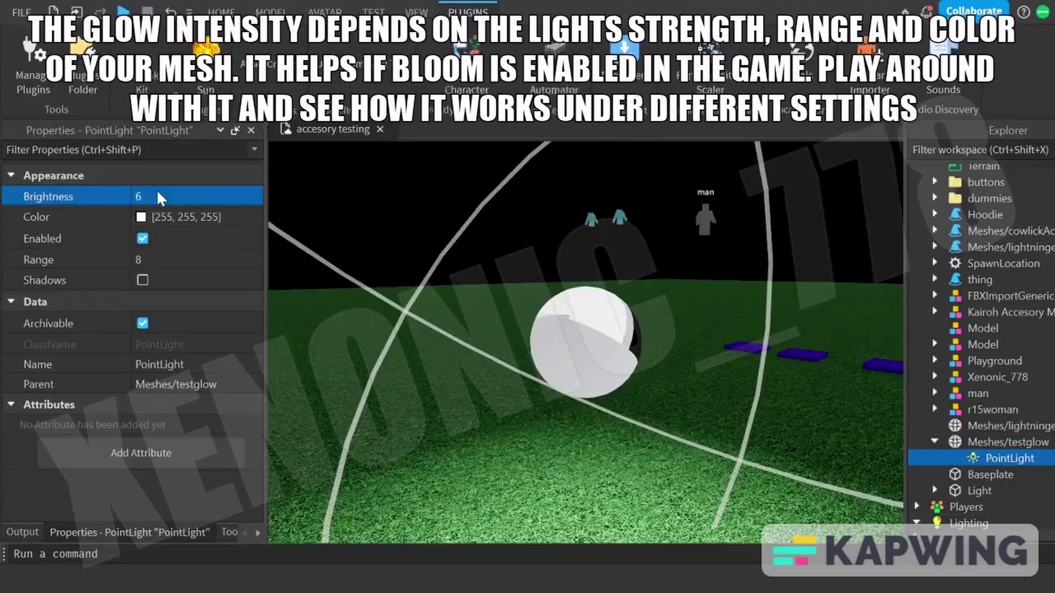
Step: Scale the testglow sphere up considerably
{"action": "left_click", "coordinate": [604, 291]}
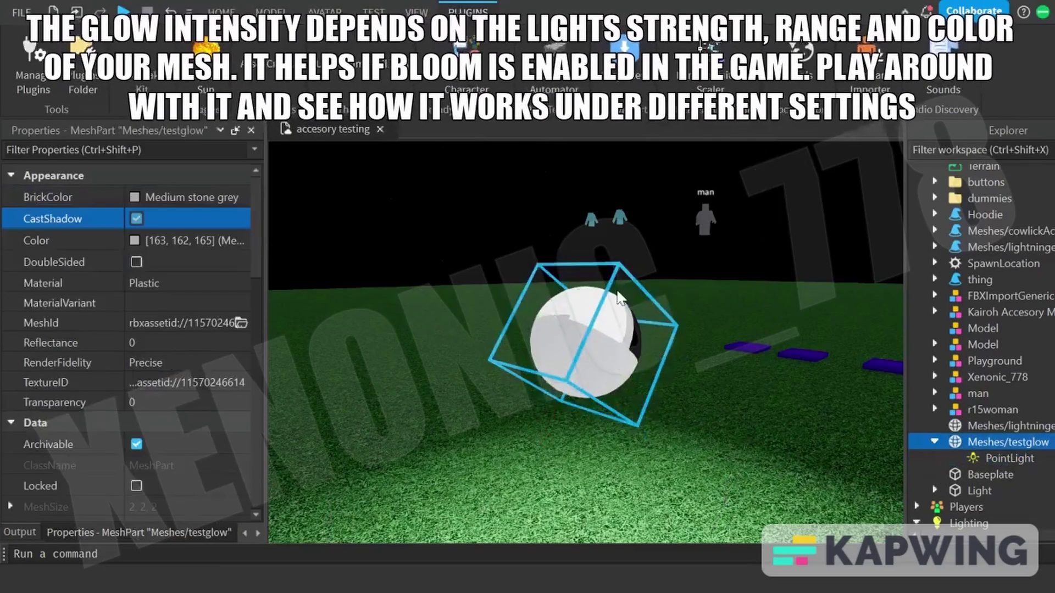
{"action": "key", "text": "ctrl+3"}
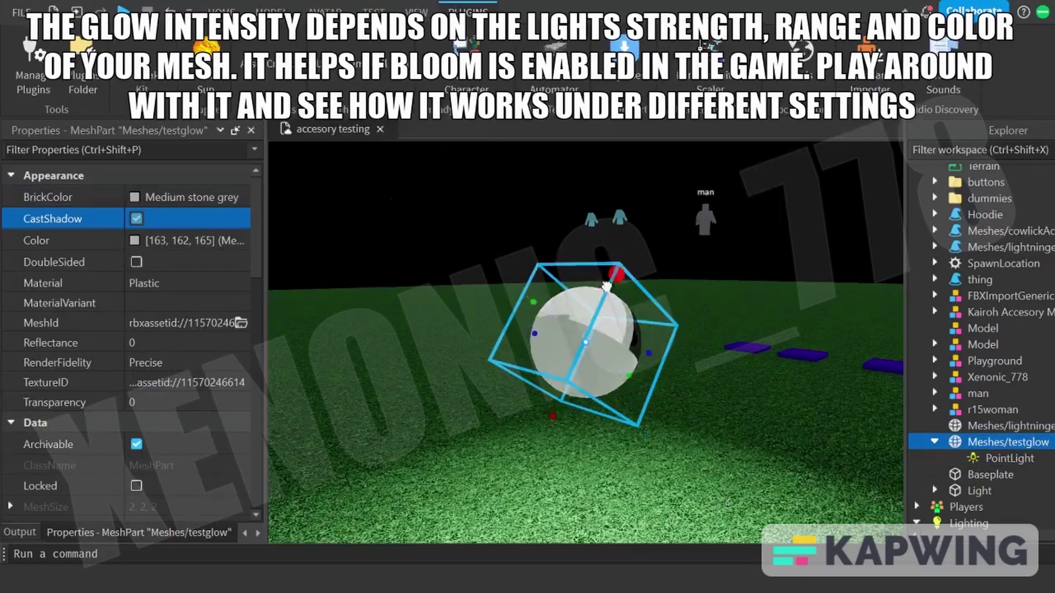
{"action": "left_click_drag", "start_coordinate": [618, 221], "coordinate": [692, 197]}
{"action": "scroll", "coordinate": [730, 315], "scroll_direction": "down", "scroll_amount": 3}
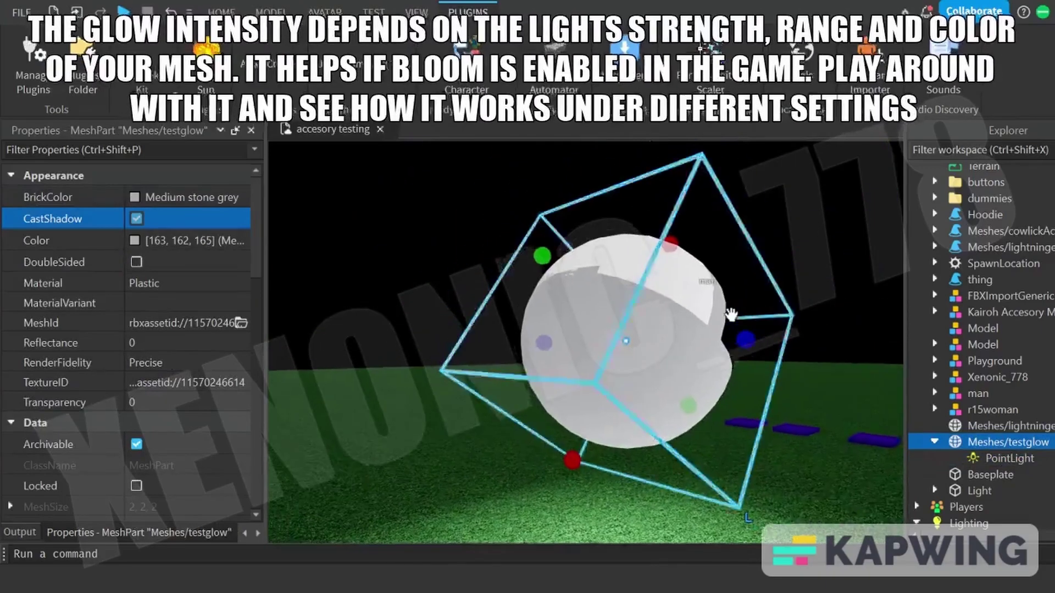
Step: Widen the PointLight Range to 21
{"action": "left_click", "coordinate": [1009, 459]}
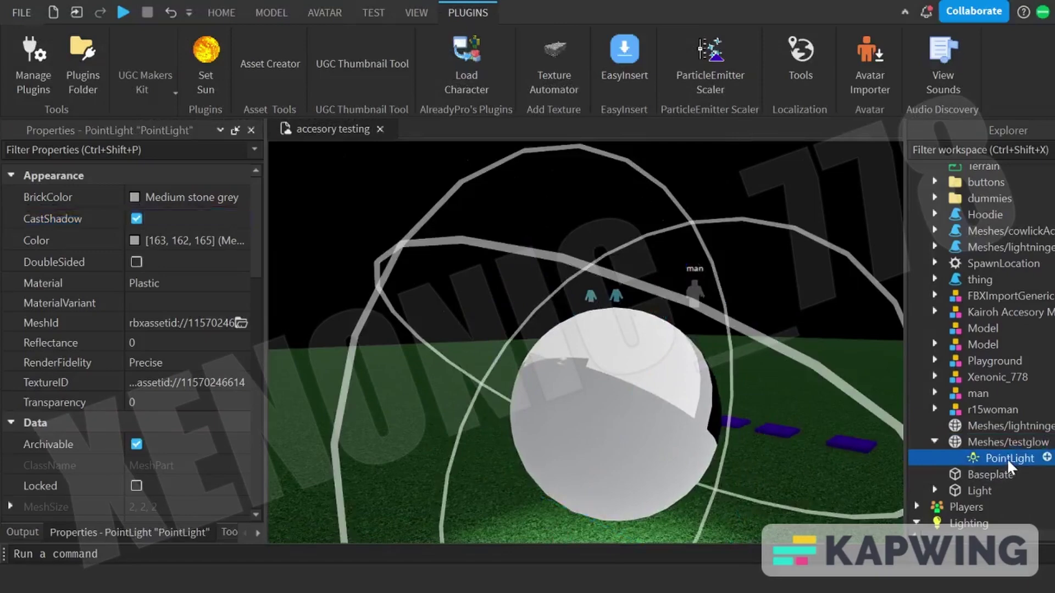
{"action": "left_click", "coordinate": [207, 261]}
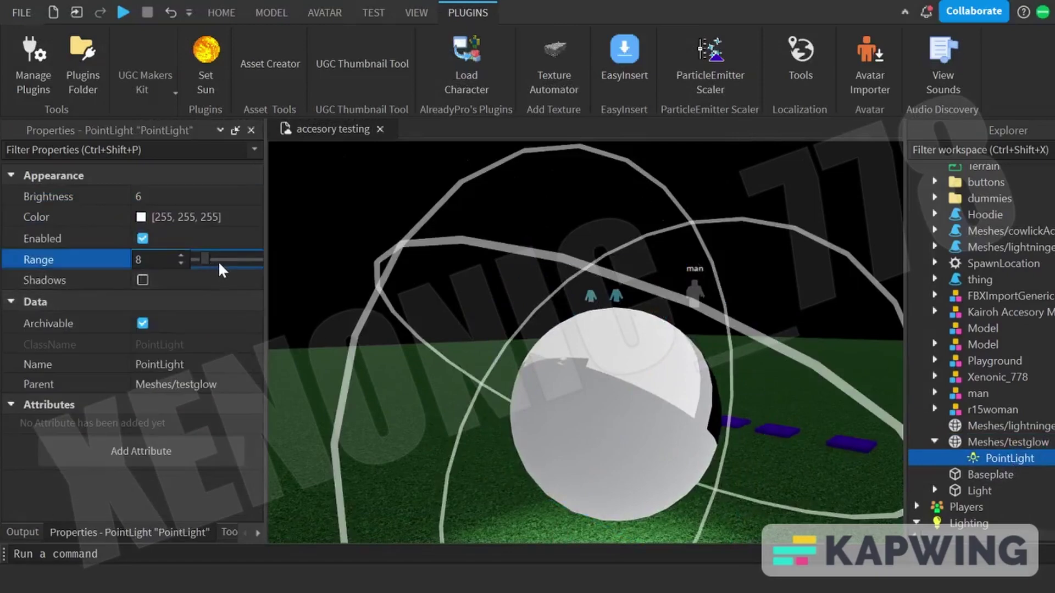
{"action": "left_click_drag", "start_coordinate": [203, 256], "coordinate": [215, 256]}
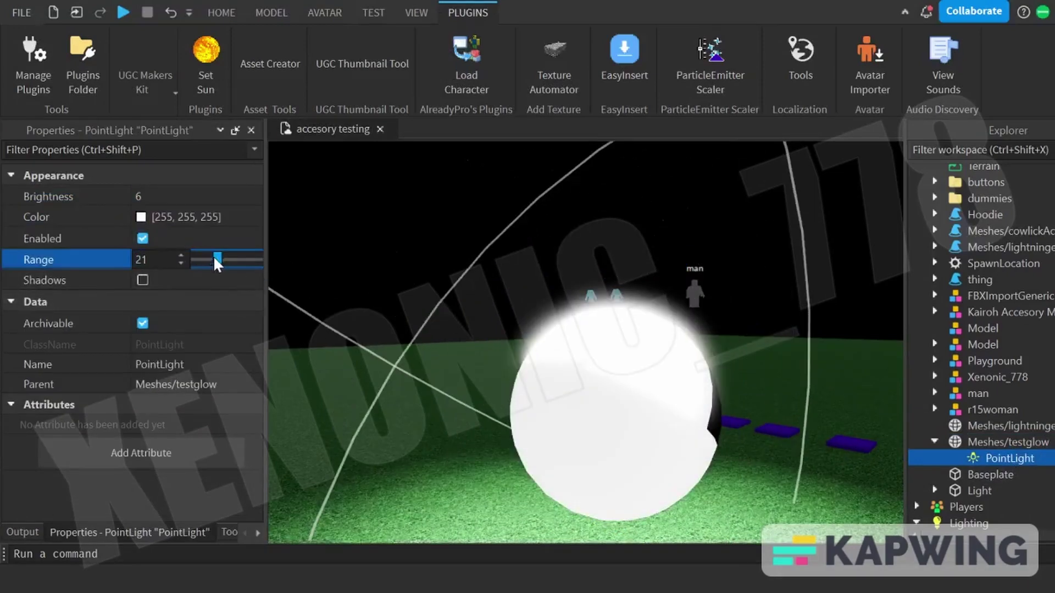
{"action": "left_click", "coordinate": [676, 440]}
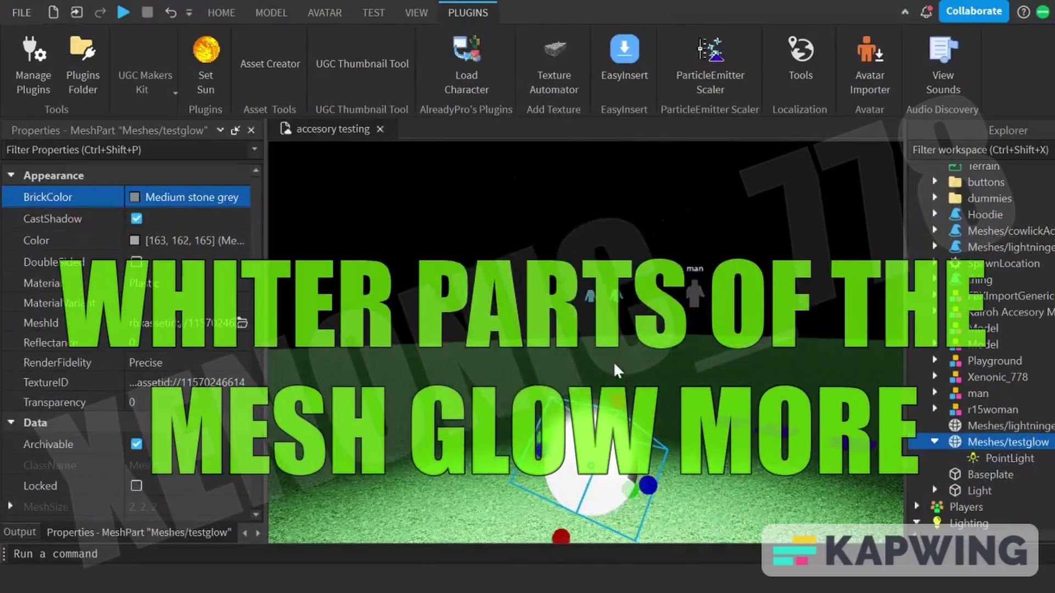
{"action": "scroll", "coordinate": [614, 361], "scroll_direction": "up", "scroll_amount": 3}
Step: Try PointLight Brightness values 5, 1 and 2, settling on 3
{"action": "right_click_drag", "start_coordinate": [631, 333], "coordinate": [634, 334]}
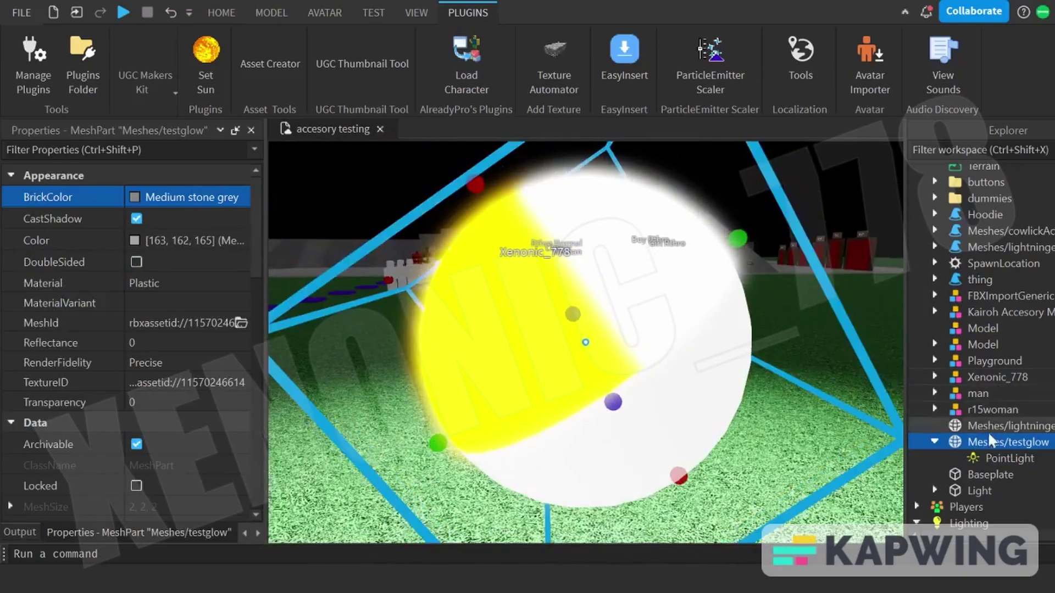
{"action": "left_click", "coordinate": [997, 458]}
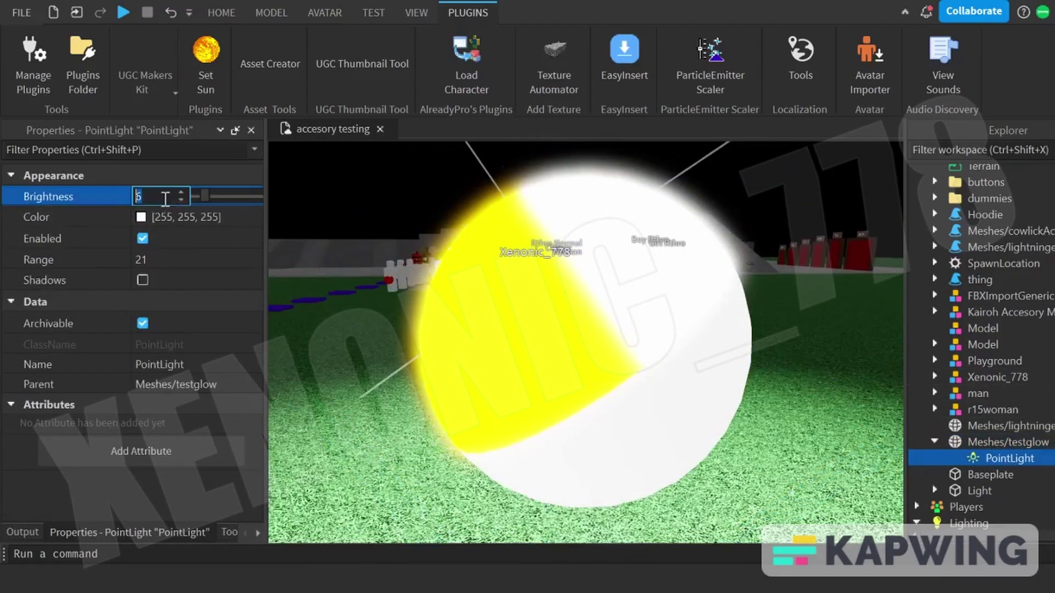
{"action": "key", "text": "Return"}
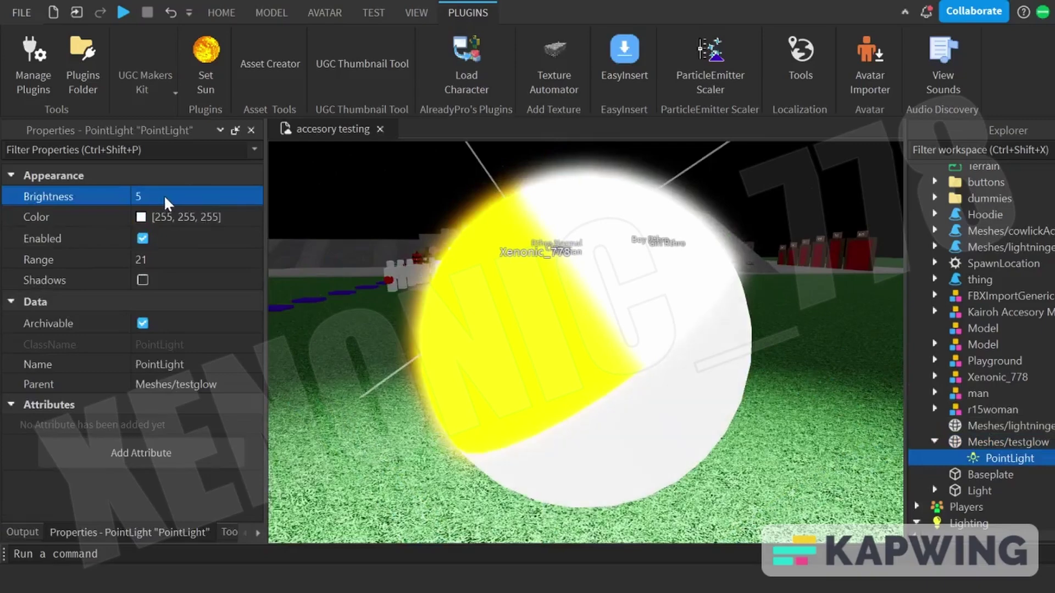
{"action": "left_click", "coordinate": [157, 196]}
{"action": "type", "text": "31"}
{"action": "key", "text": "Return"}
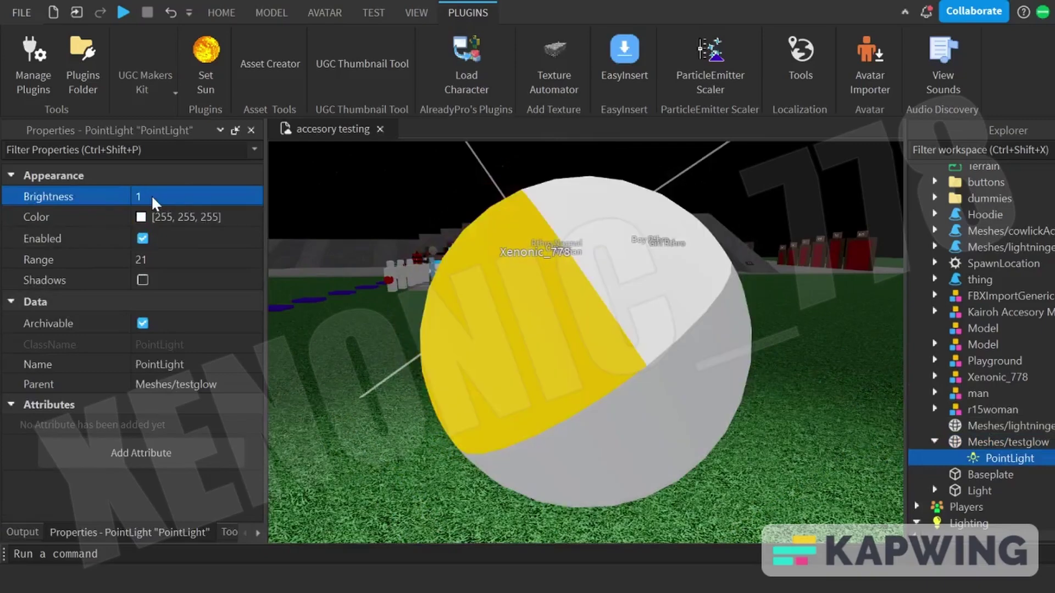
{"action": "type", "text": "2"}
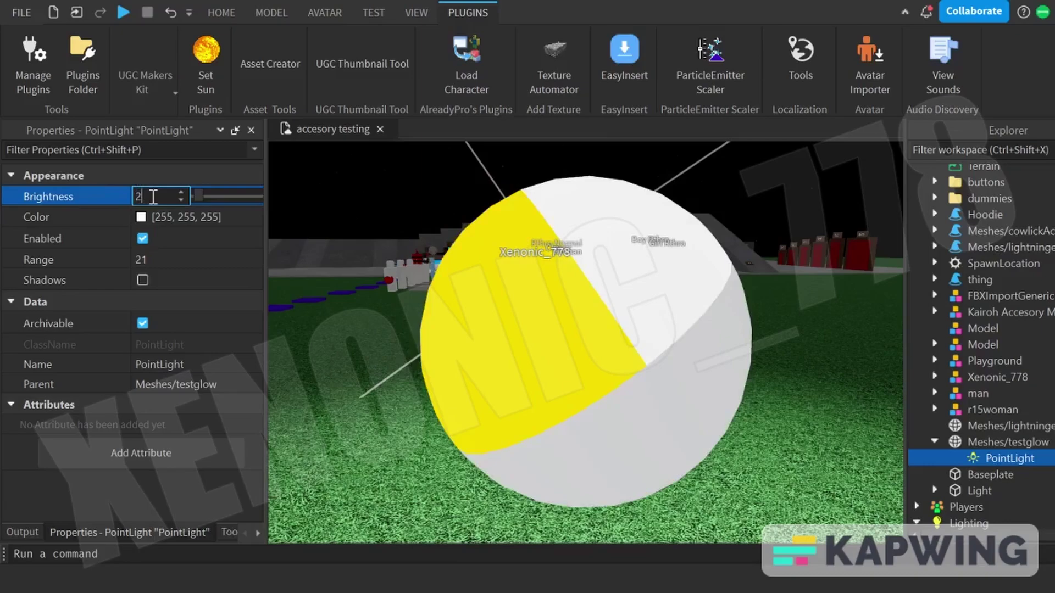
{"action": "type", "text": "3"}
{"action": "scroll", "coordinate": [572, 337], "scroll_direction": "down", "scroll_amount": 3}
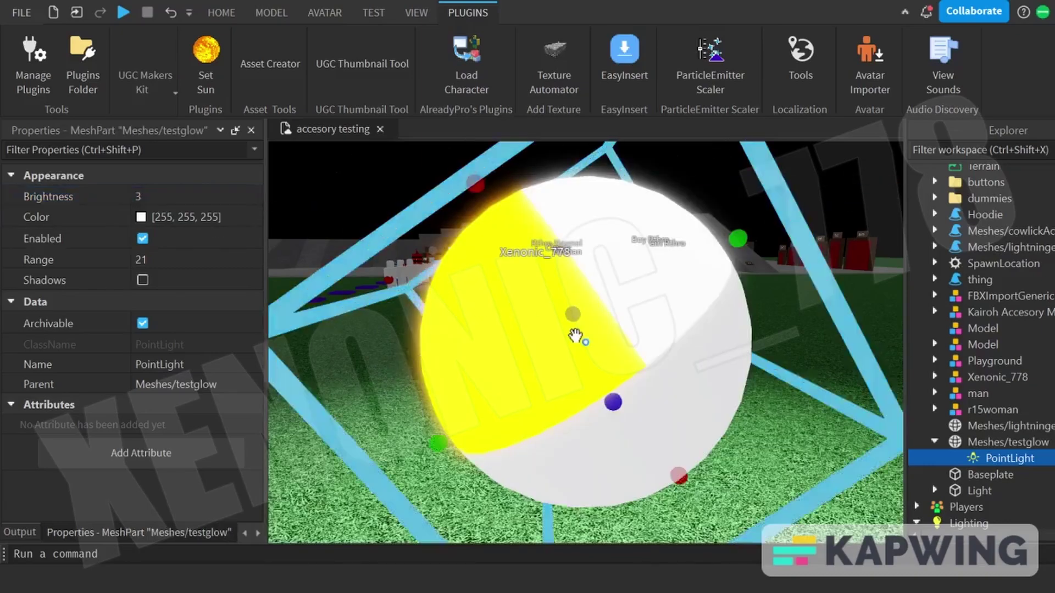
{"action": "left_click", "coordinate": [572, 336]}
{"action": "scroll", "coordinate": [572, 336], "scroll_direction": "down", "scroll_amount": 3}
Step: Move closer to the sphere and try a wider PointLight Range of 60
{"action": "left_click", "coordinate": [789, 237]}
{"action": "key", "text": "w"}
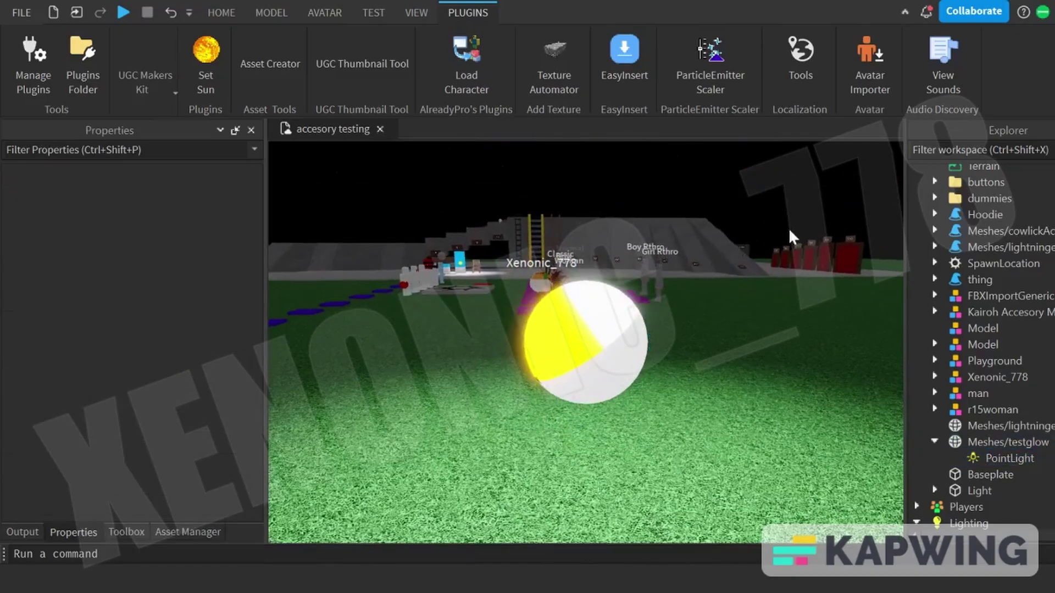
{"action": "left_click", "coordinate": [1023, 459]}
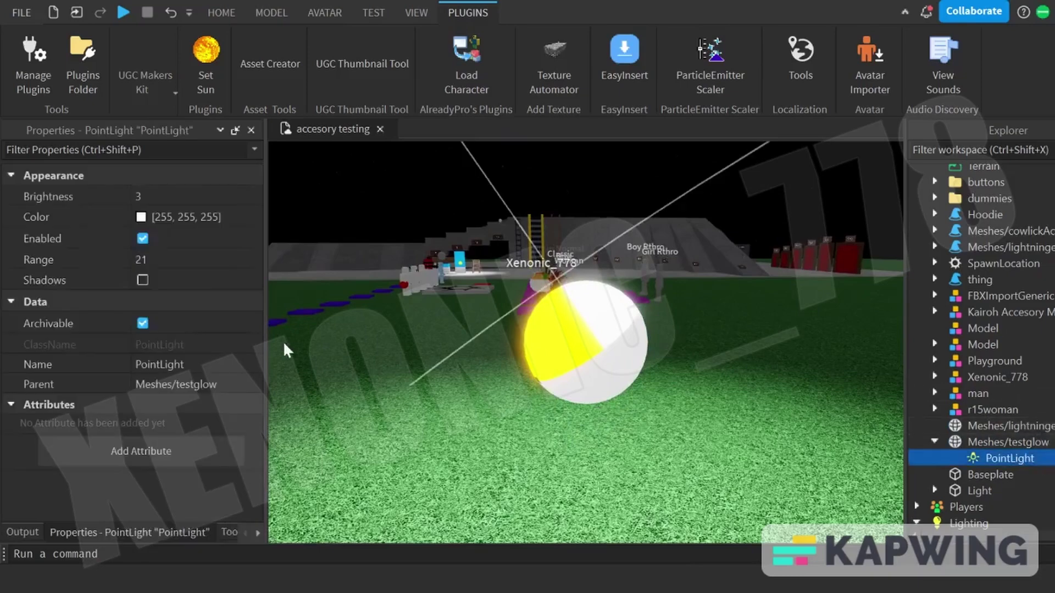
{"action": "left_click", "coordinate": [183, 261]}
{"action": "left_click", "coordinate": [149, 276]}
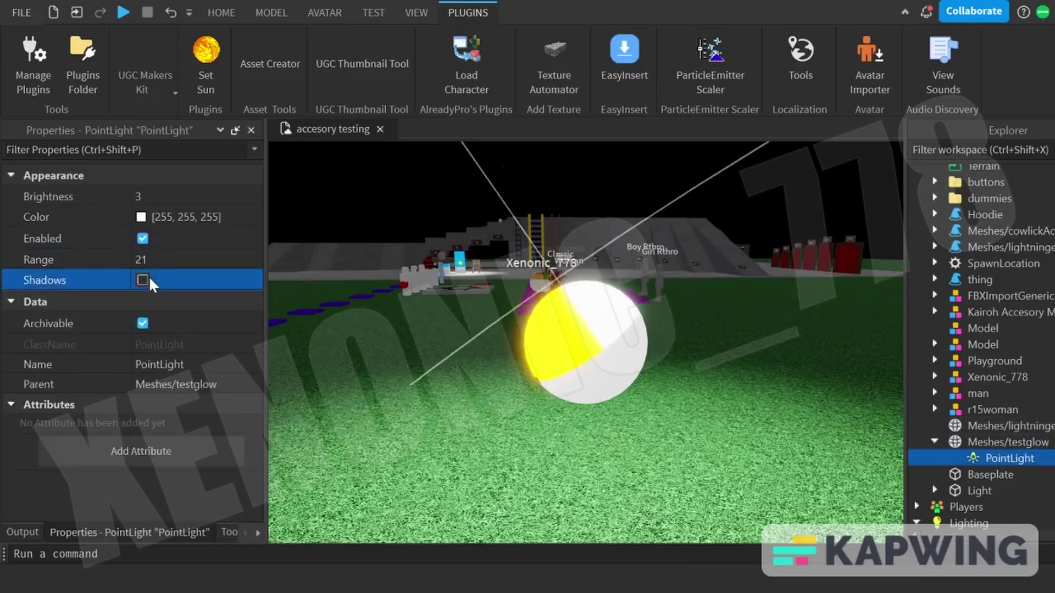
{"action": "left_click", "coordinate": [191, 262]}
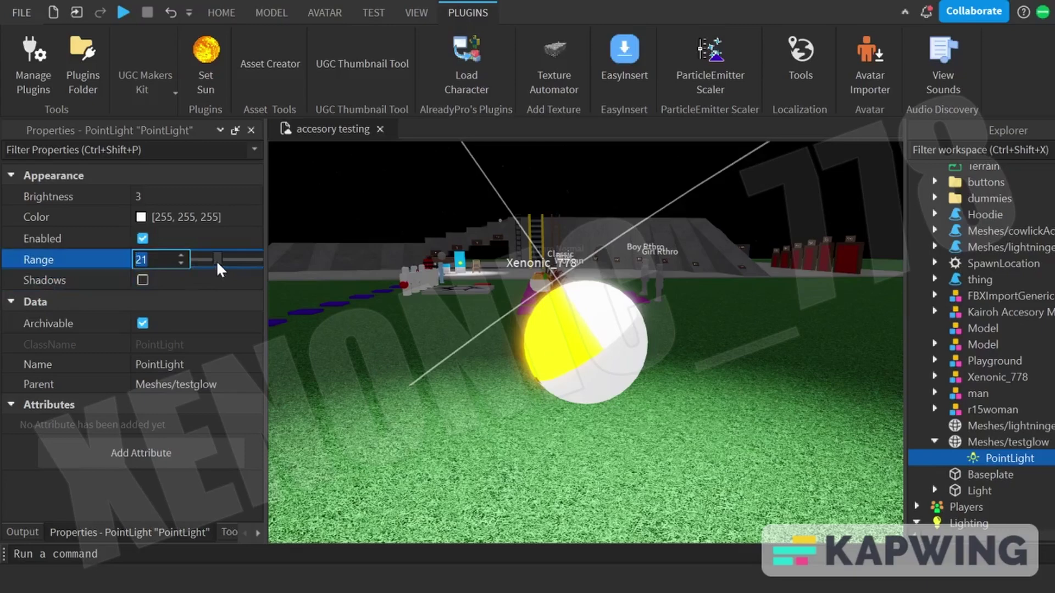
{"action": "left_click_drag", "start_coordinate": [216, 261], "coordinate": [196, 274]}
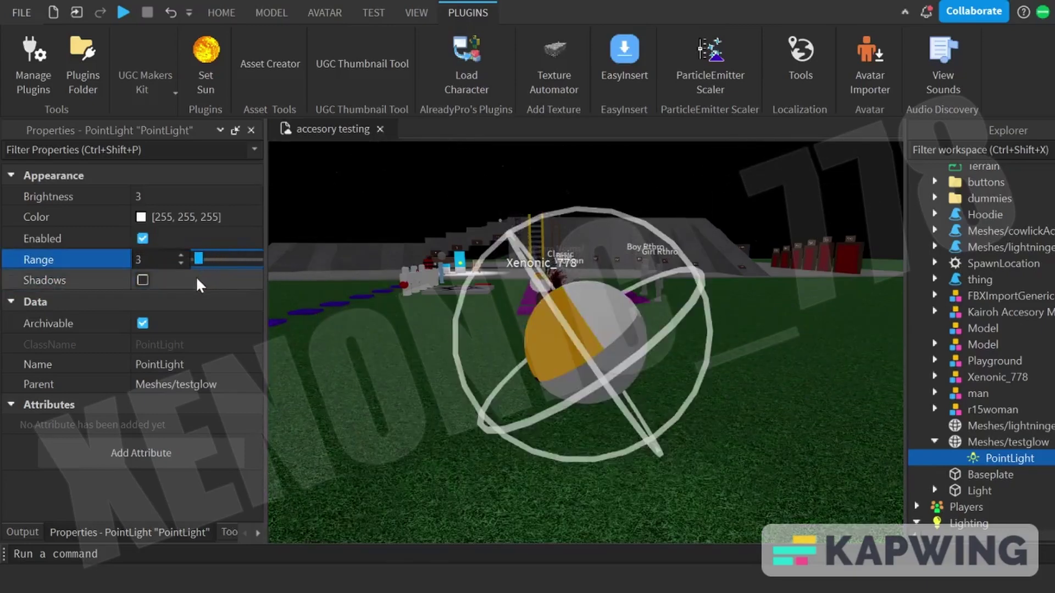
Step: Set Brightness to 40, then drop Range to 0 before settling on 6
{"action": "left_click", "coordinate": [198, 216]}
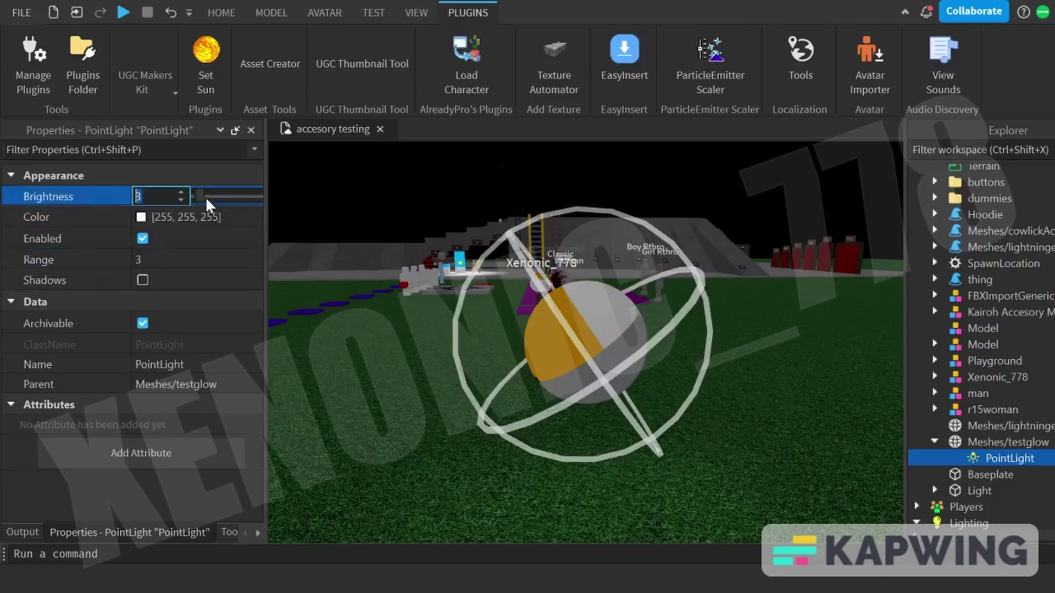
{"action": "left_click_drag", "start_coordinate": [206, 197], "coordinate": [295, 190]}
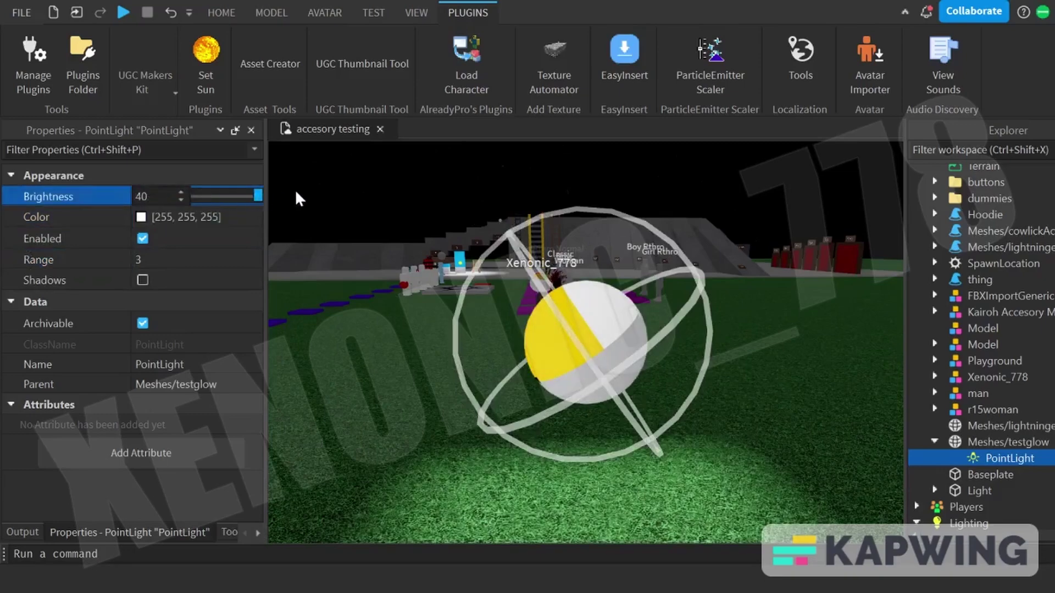
{"action": "left_click", "coordinate": [220, 260]}
{"action": "type", "text": "60"}
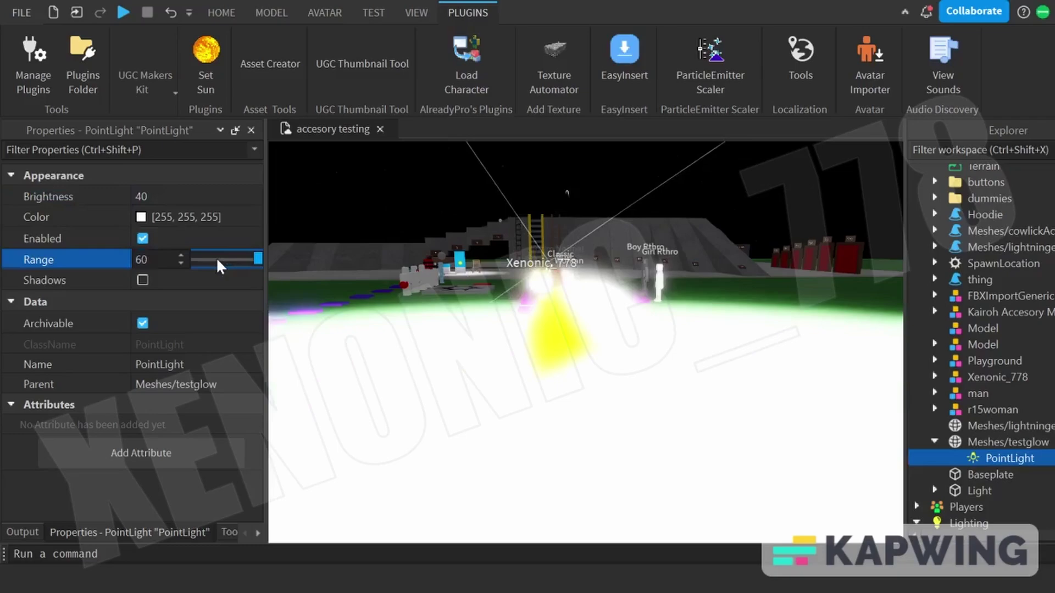
{"action": "left_click", "coordinate": [199, 261]}
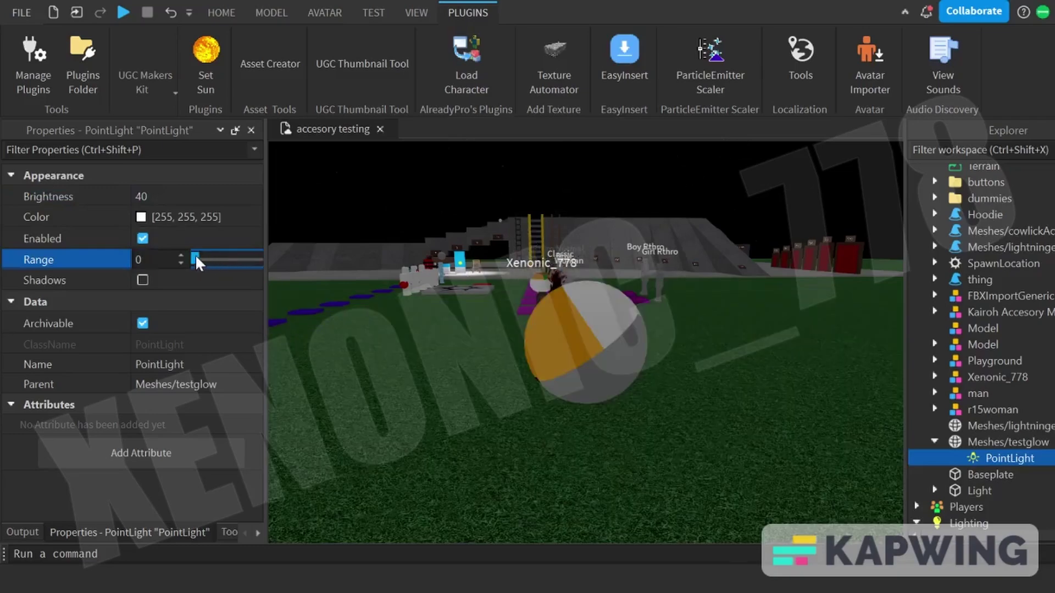
{"action": "left_click_drag", "start_coordinate": [196, 254], "coordinate": [201, 255]}
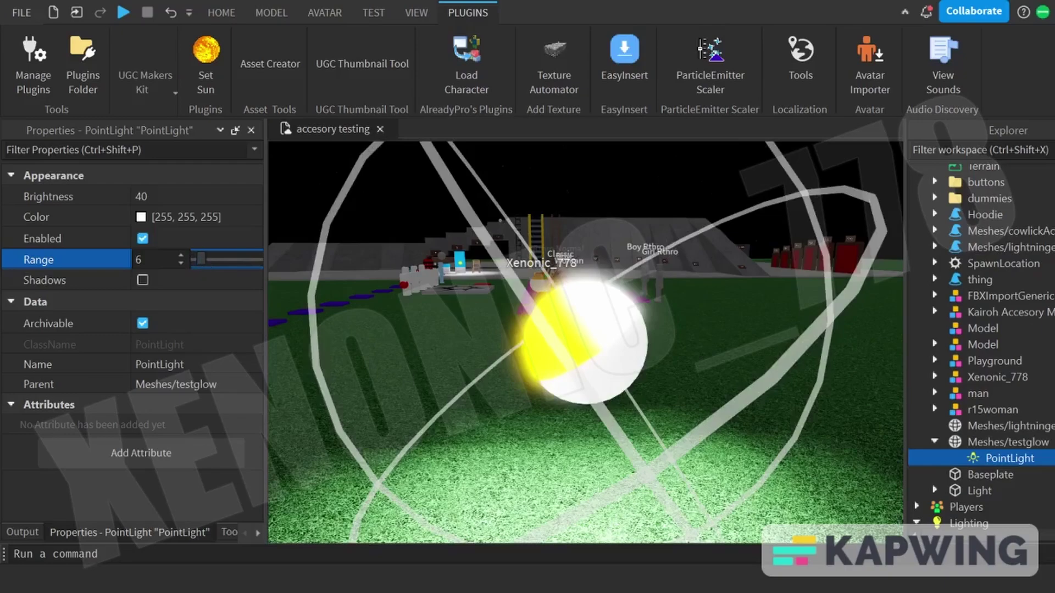